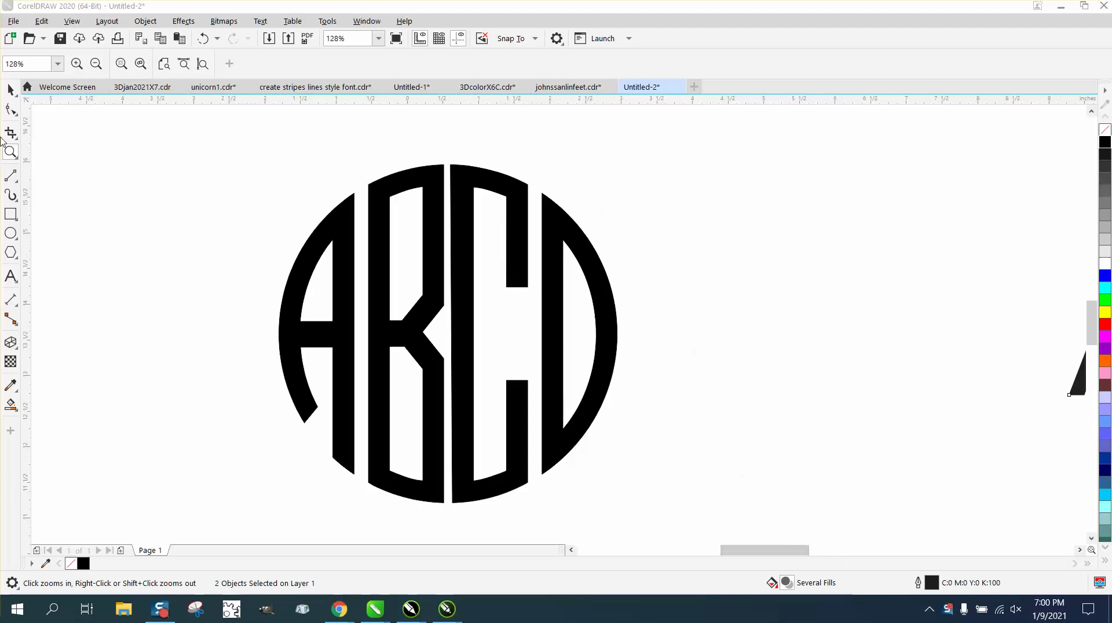
Check the stray A text's font, then zoom in on the plain ABCD and circle
click(10, 90)
click(377, 134)
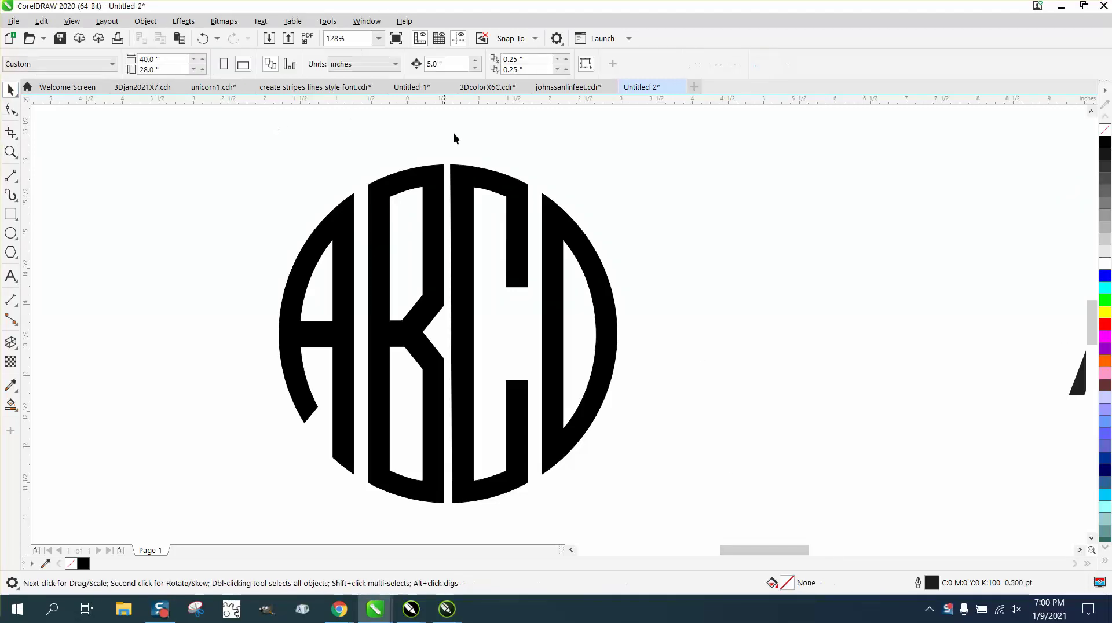
scroll(1037, 380, down, 3)
click(1055, 380)
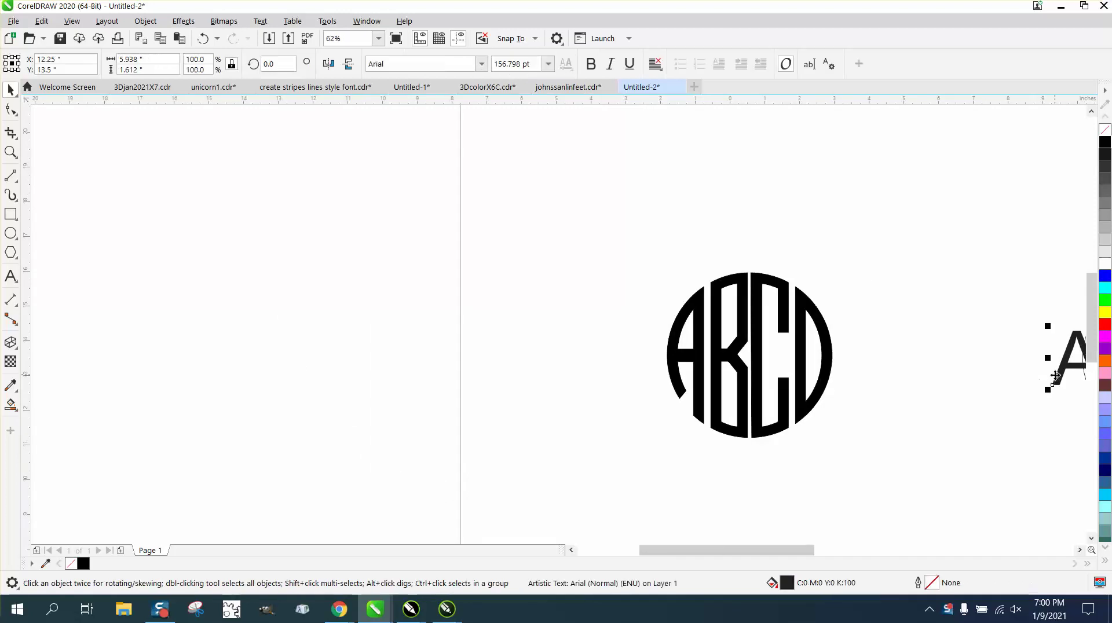
click(481, 65)
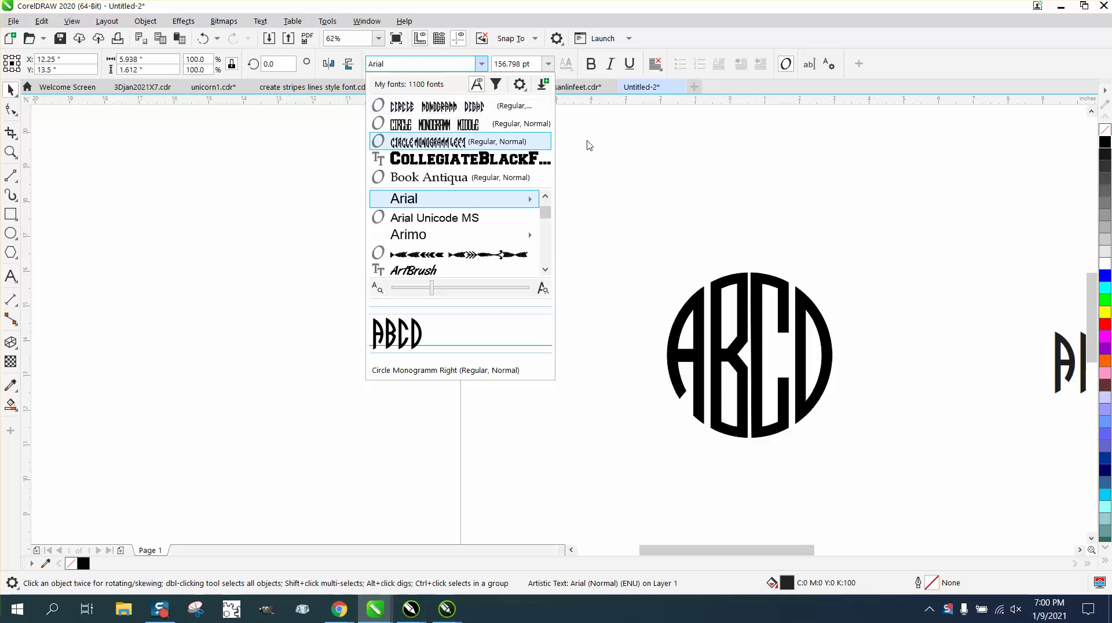
key(Escape)
scroll(316, 191, down, 3)
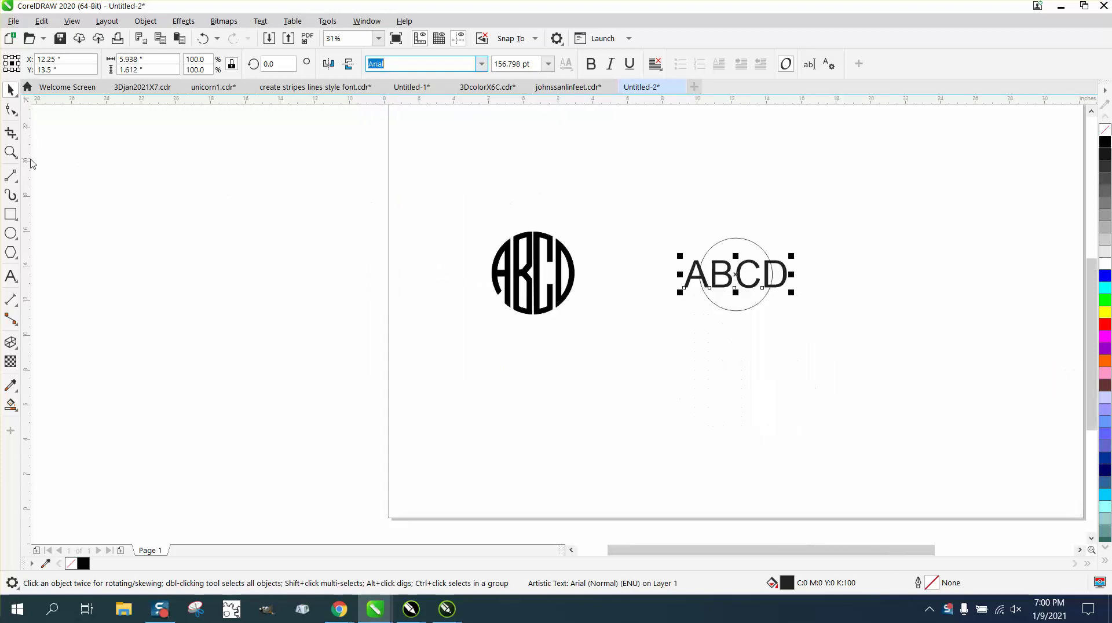
click(11, 152)
drag(668, 227, 829, 322)
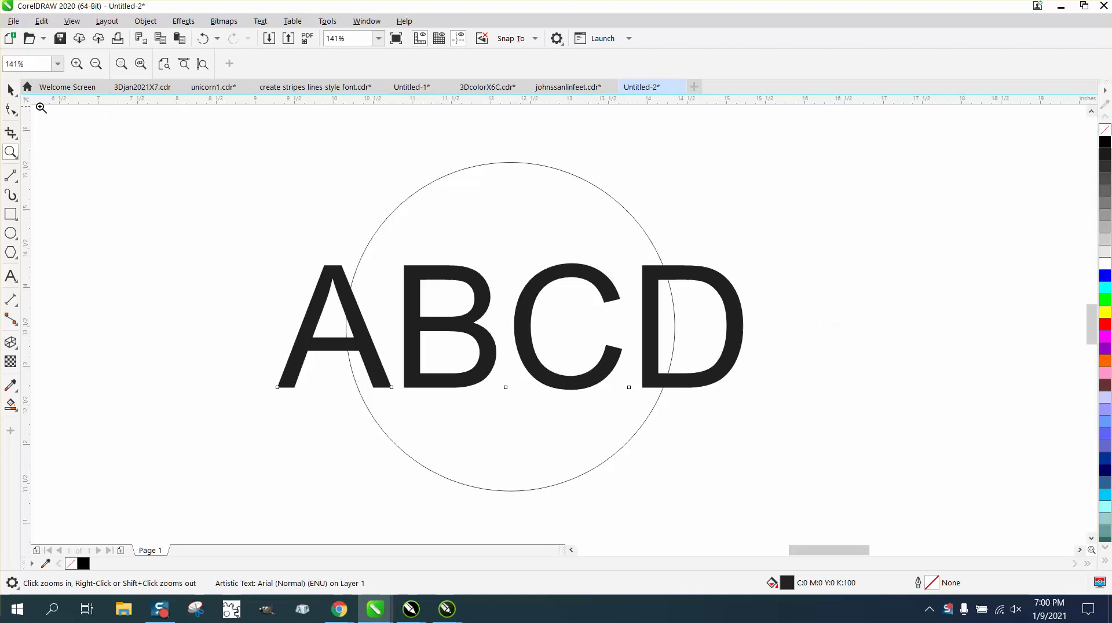
Compare against the finished monogram, then zoom back onto the plain ABCD and circle
click(11, 90)
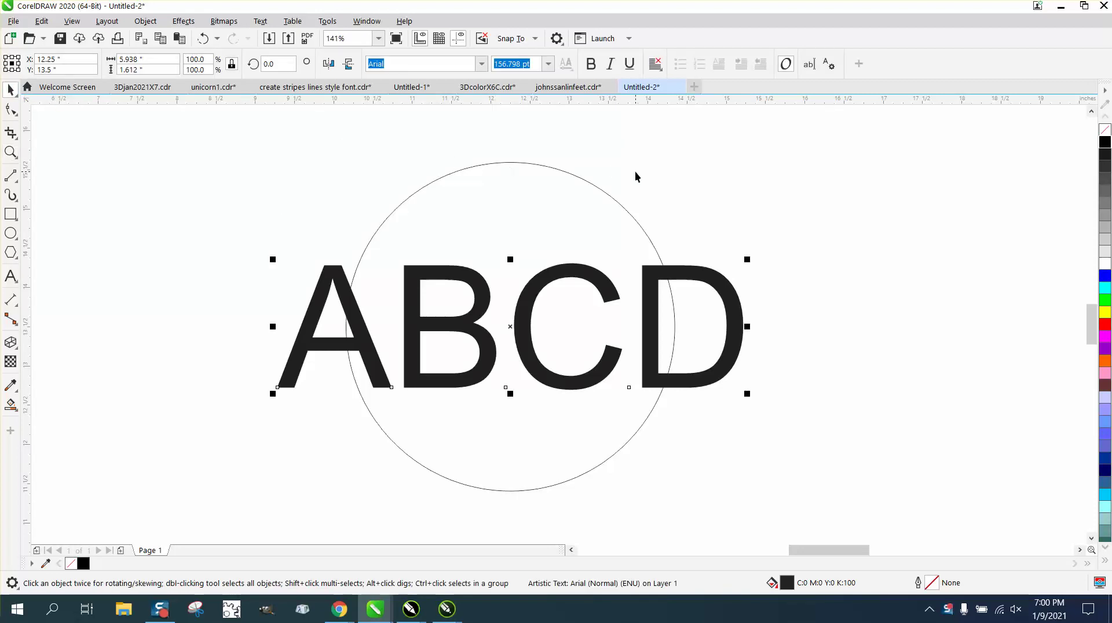
click(450, 125)
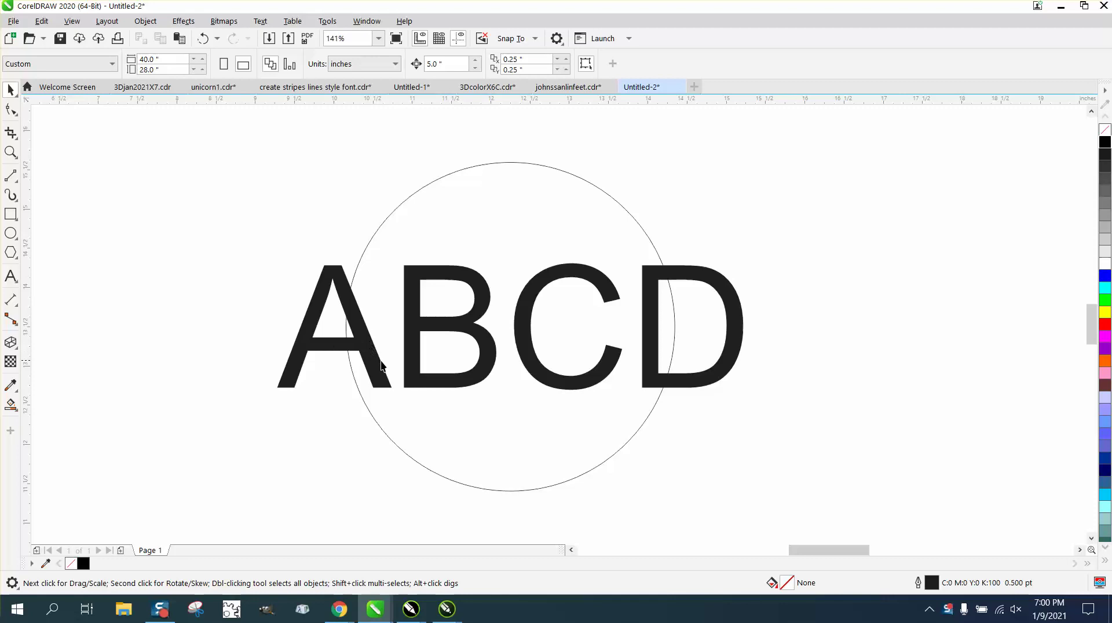
scroll(585, 328, down, 4)
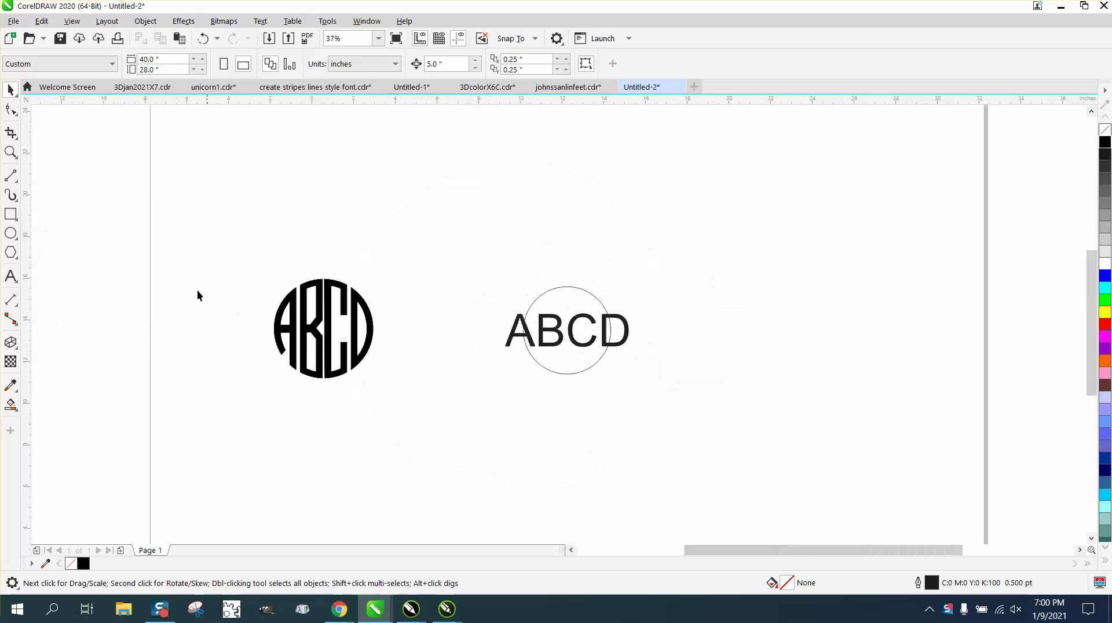
click(10, 151)
click(457, 407)
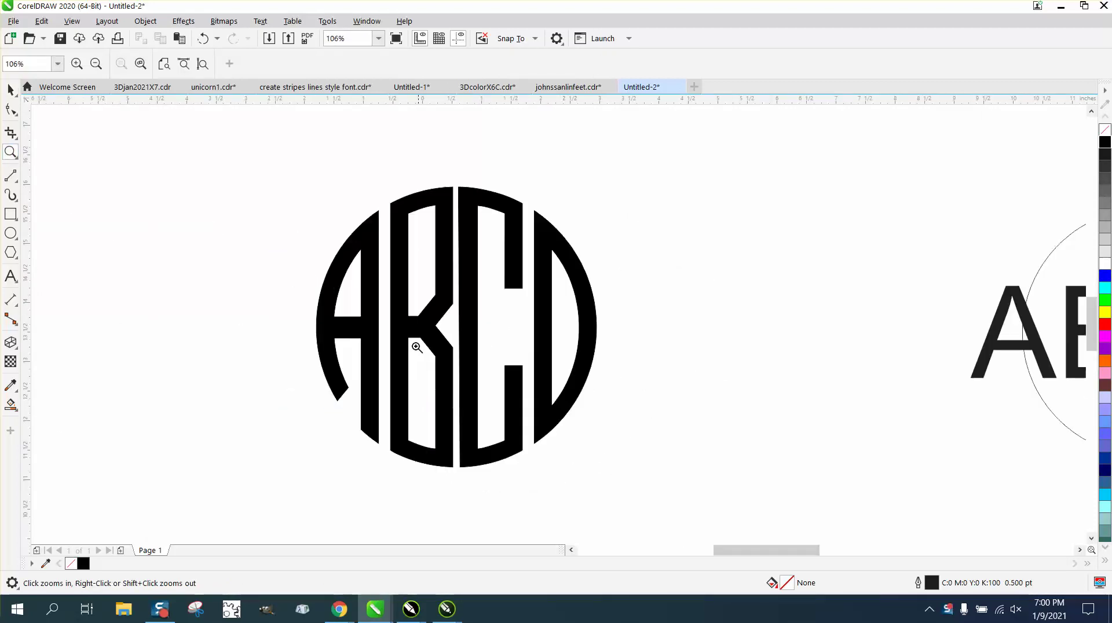
right_click(417, 338)
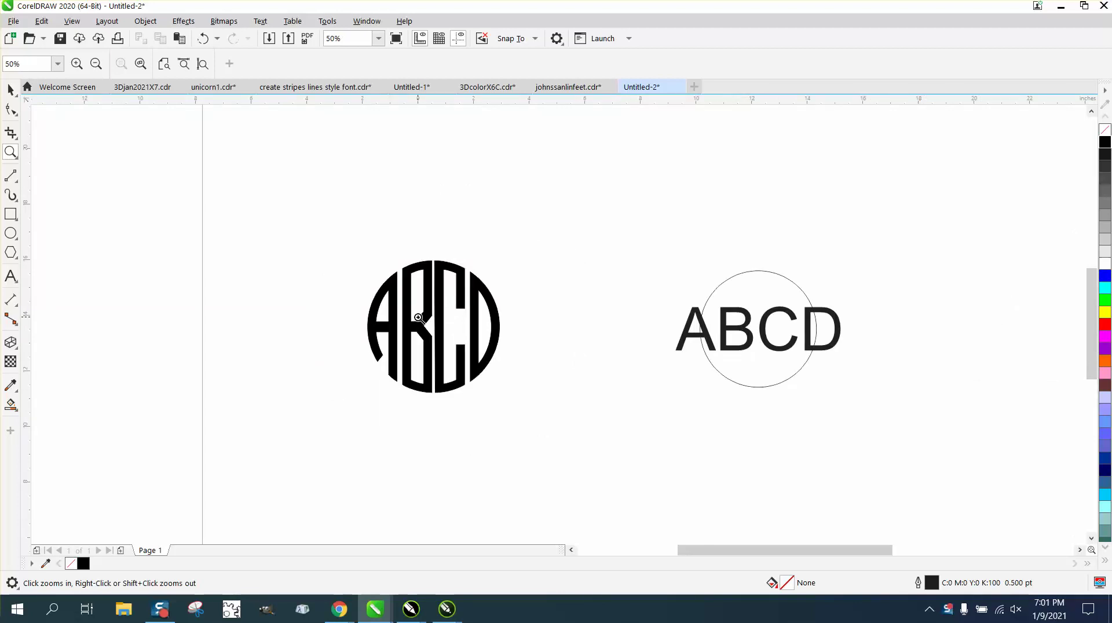
right_click(418, 319)
drag(540, 285, 711, 379)
click(10, 89)
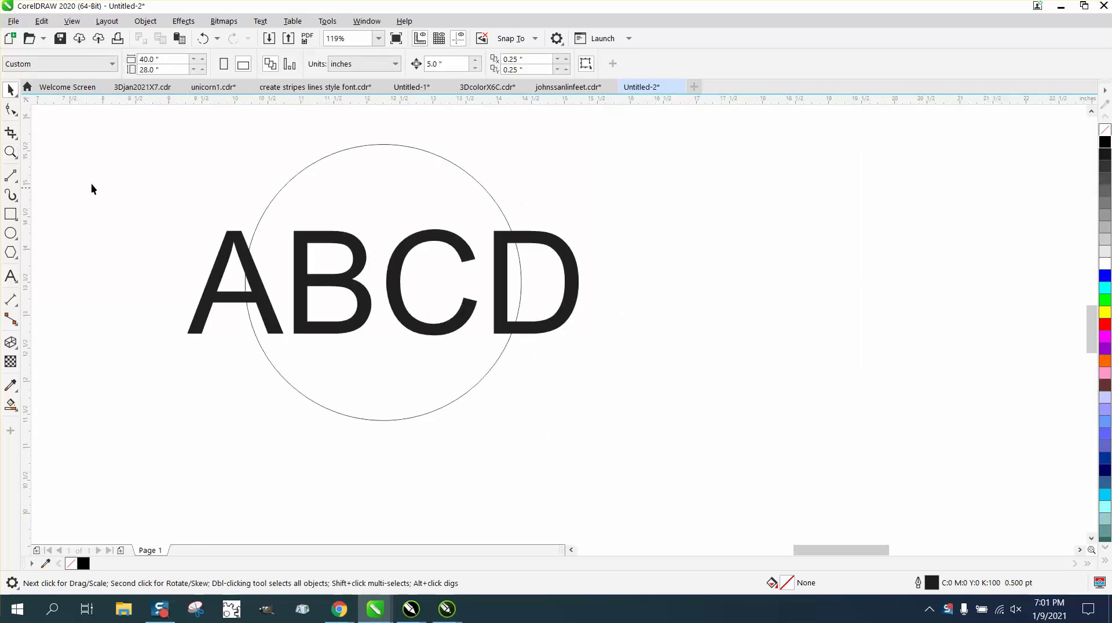
Set the letter A in the Circle Monogramm Left font
click(10, 277)
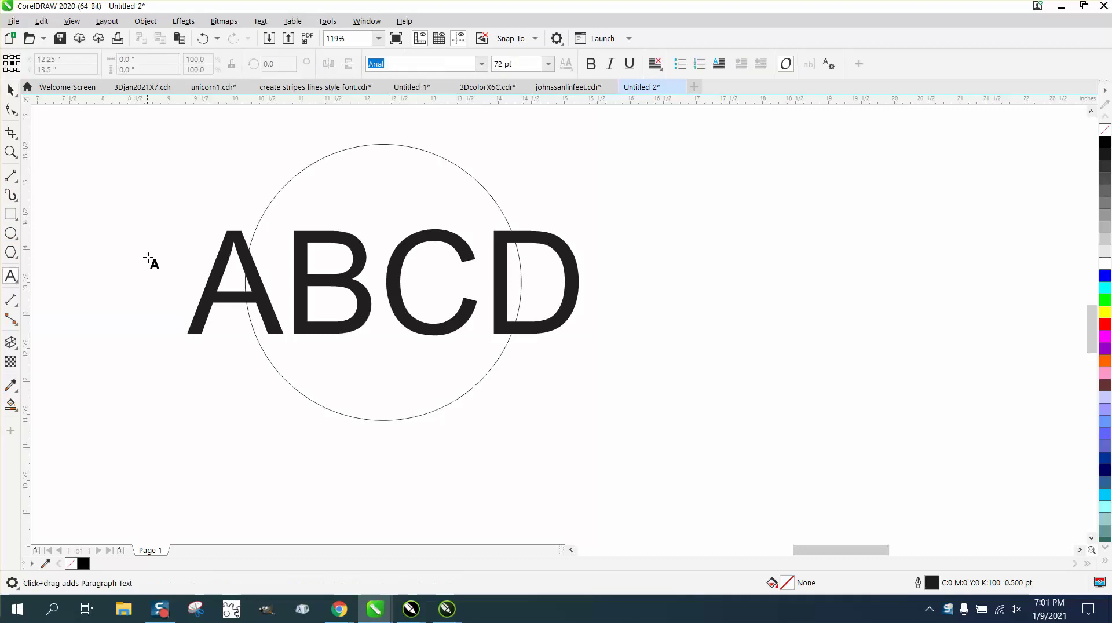
click(271, 282)
key(shift+Left)
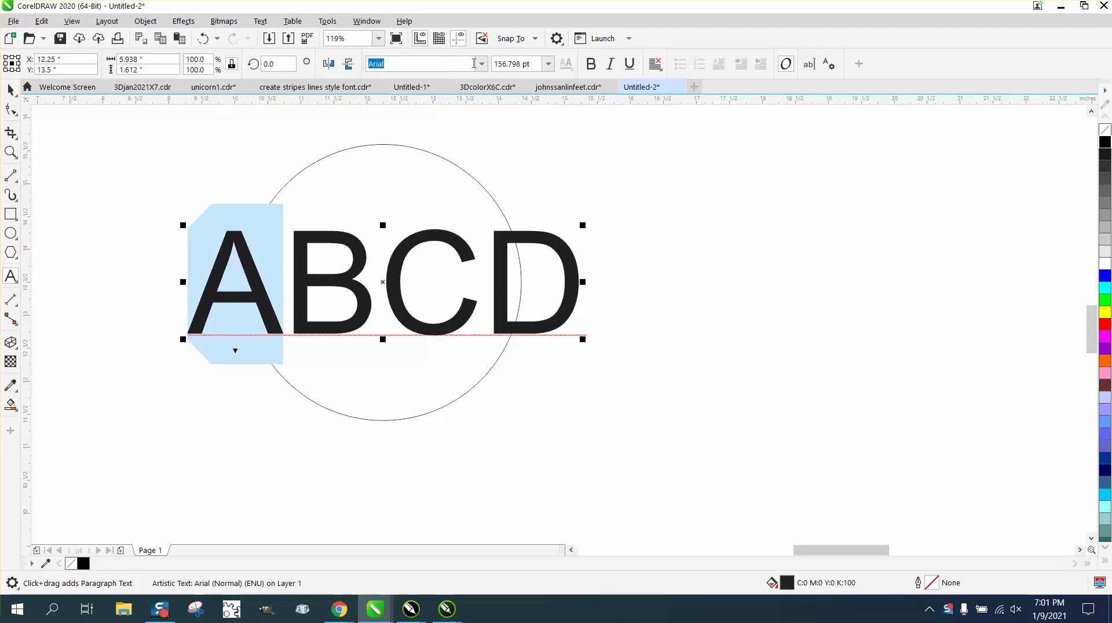
click(481, 63)
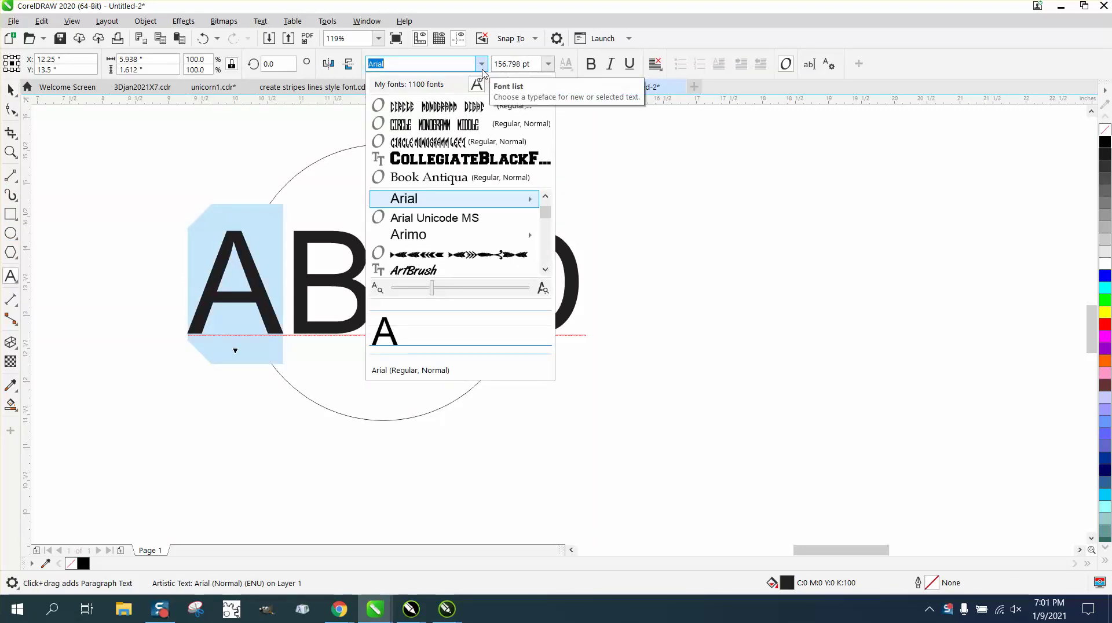
click(429, 142)
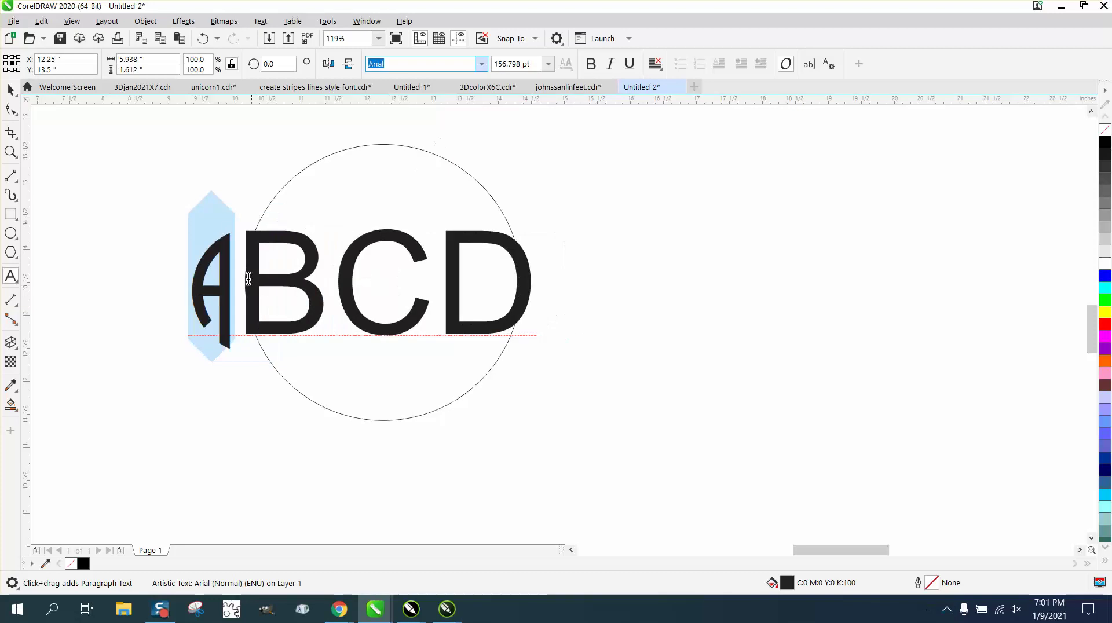
drag(248, 276, 426, 281)
click(203, 39)
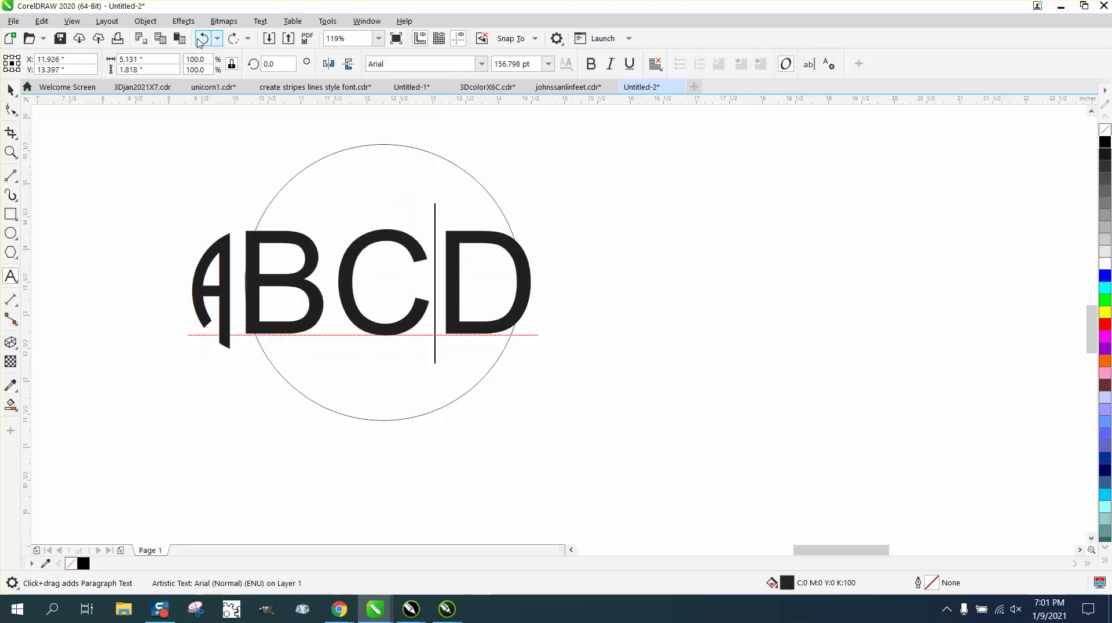
Set the letters B and C in Circle Monogramm Right, then select the D
drag(423, 271, 242, 281)
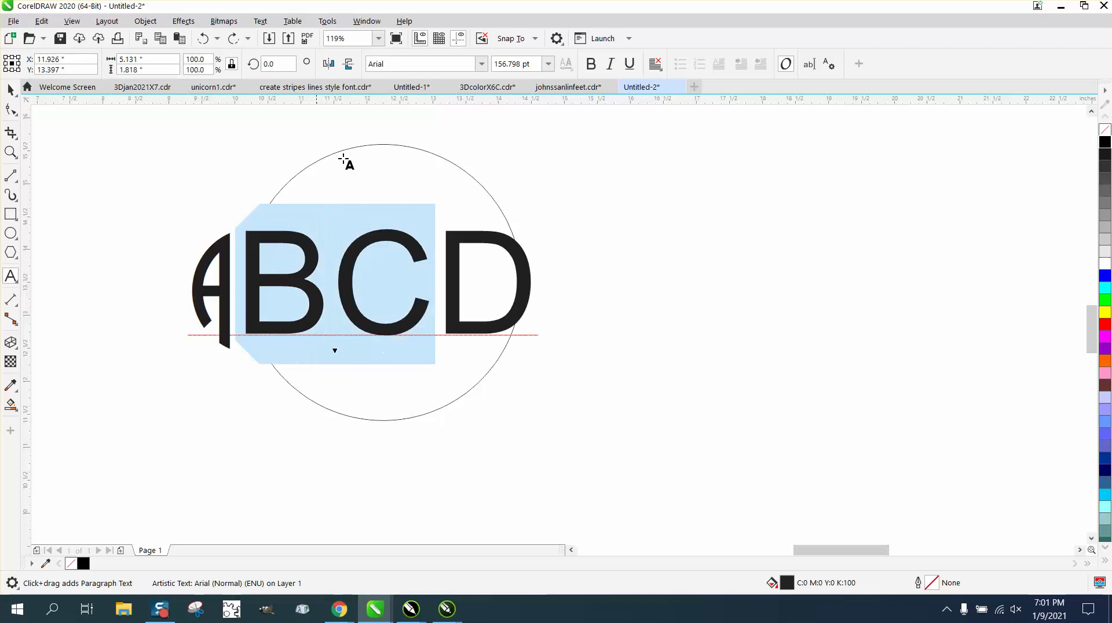
click(480, 64)
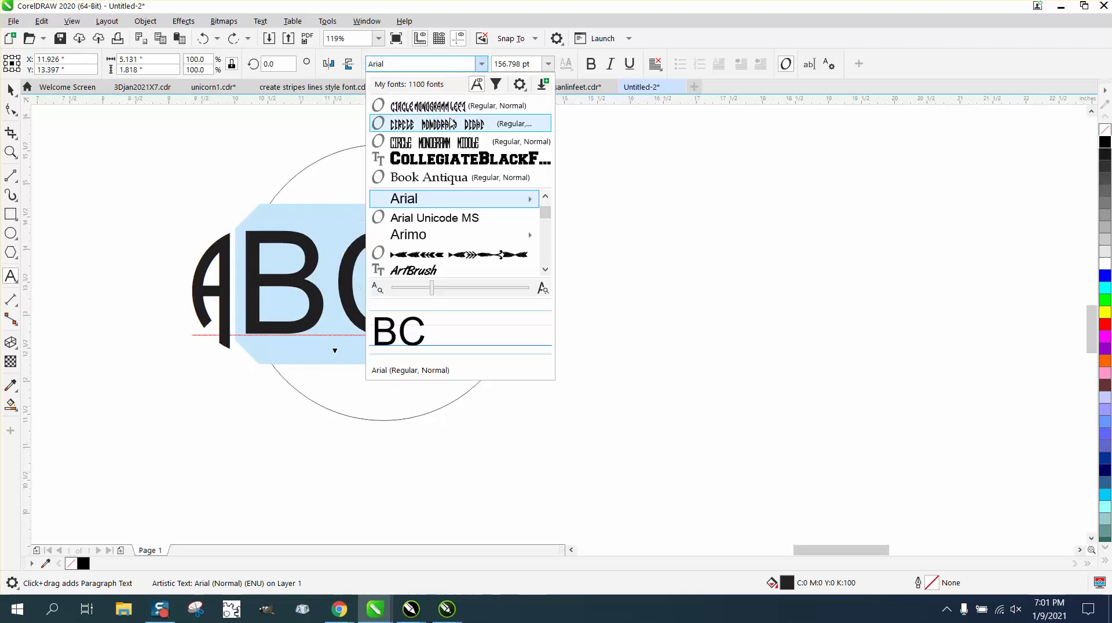
click(450, 120)
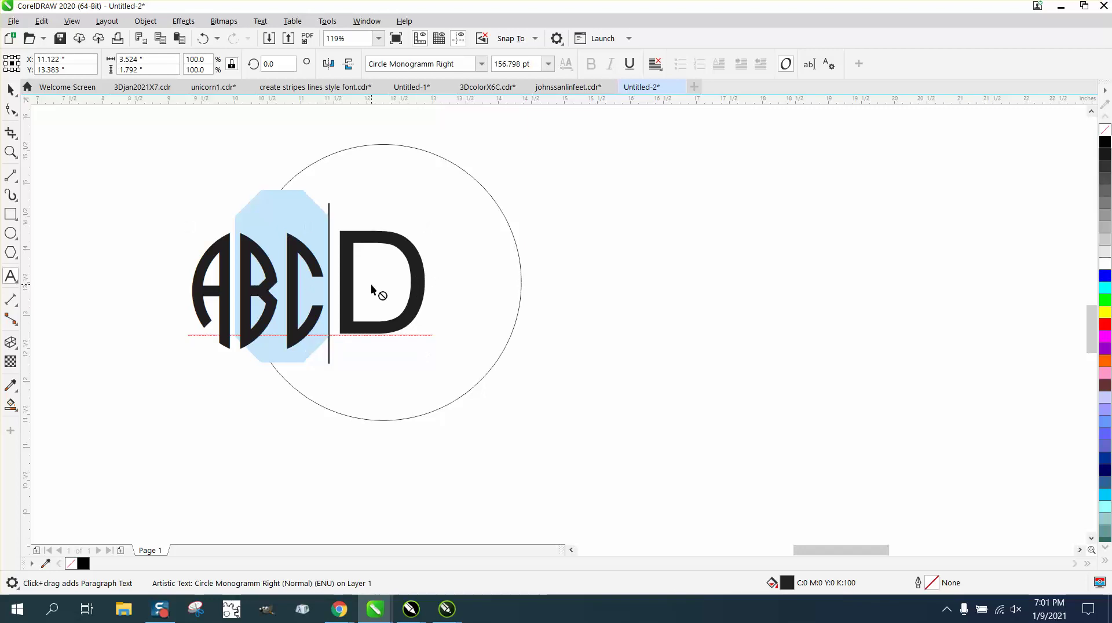
drag(430, 288, 355, 286)
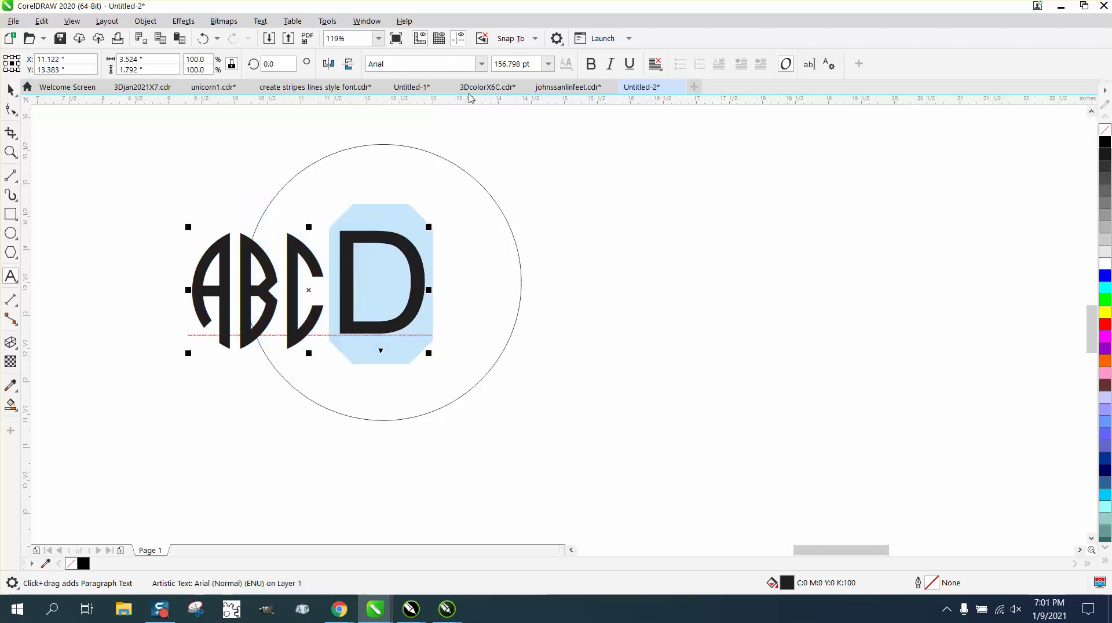
Set the letter D in the Circle Monogramm Right font
click(481, 64)
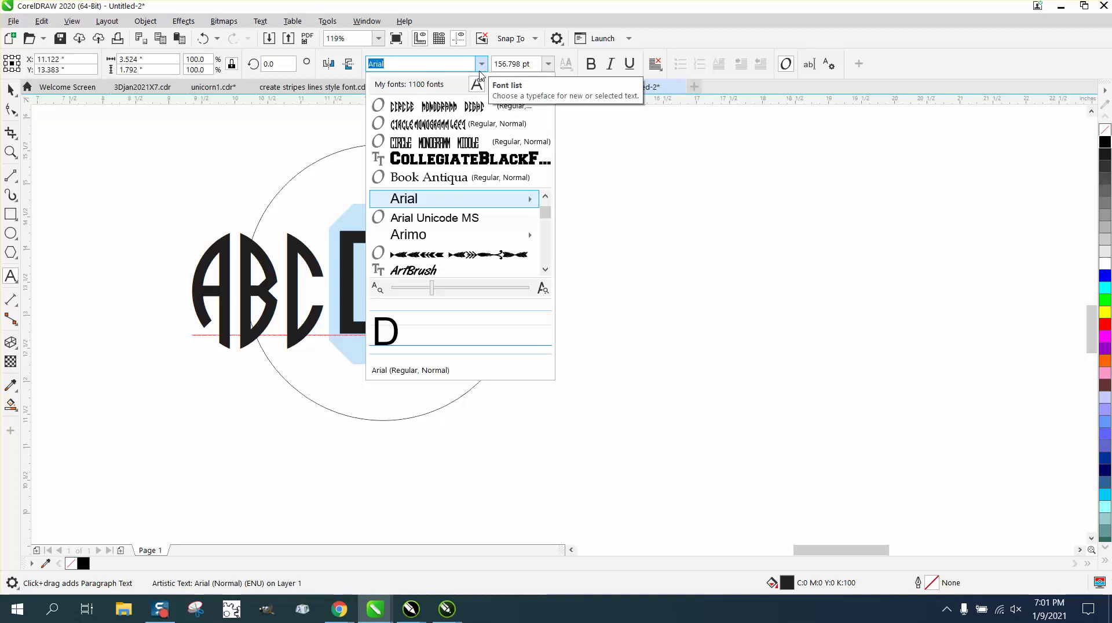
click(466, 108)
click(11, 90)
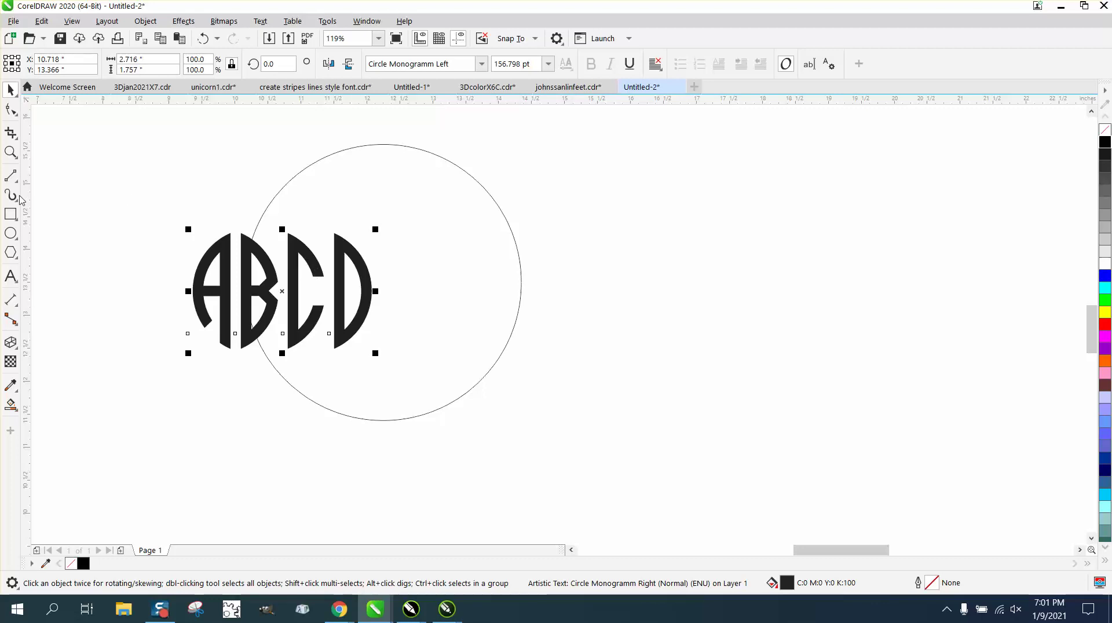
Change the letters B and C to Circle Monogramm Middle
click(11, 276)
drag(331, 278, 250, 288)
click(480, 65)
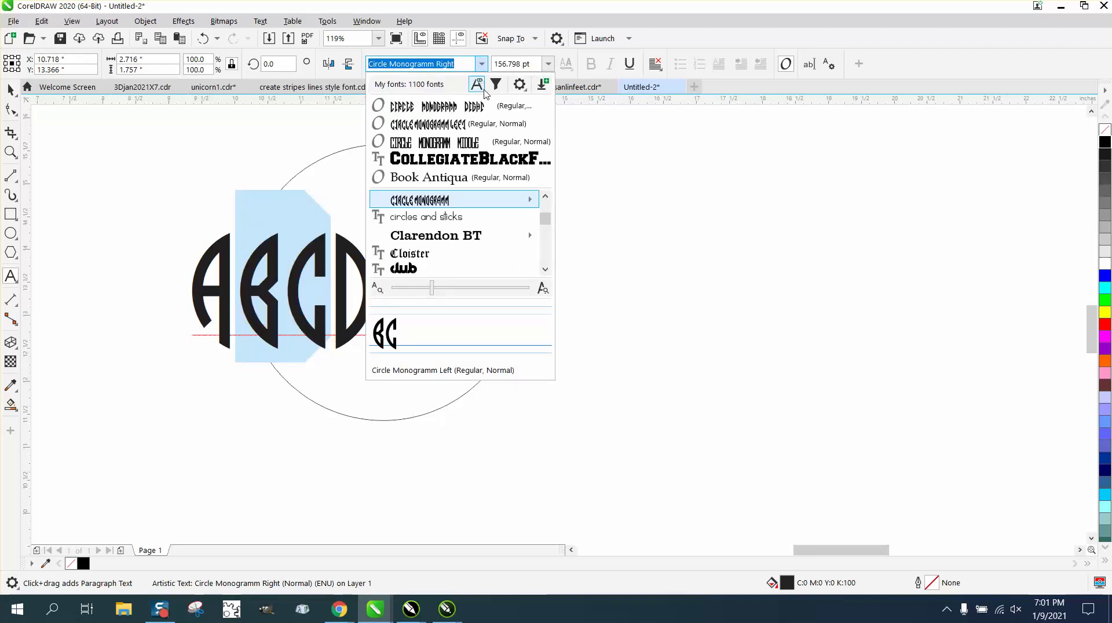
click(471, 146)
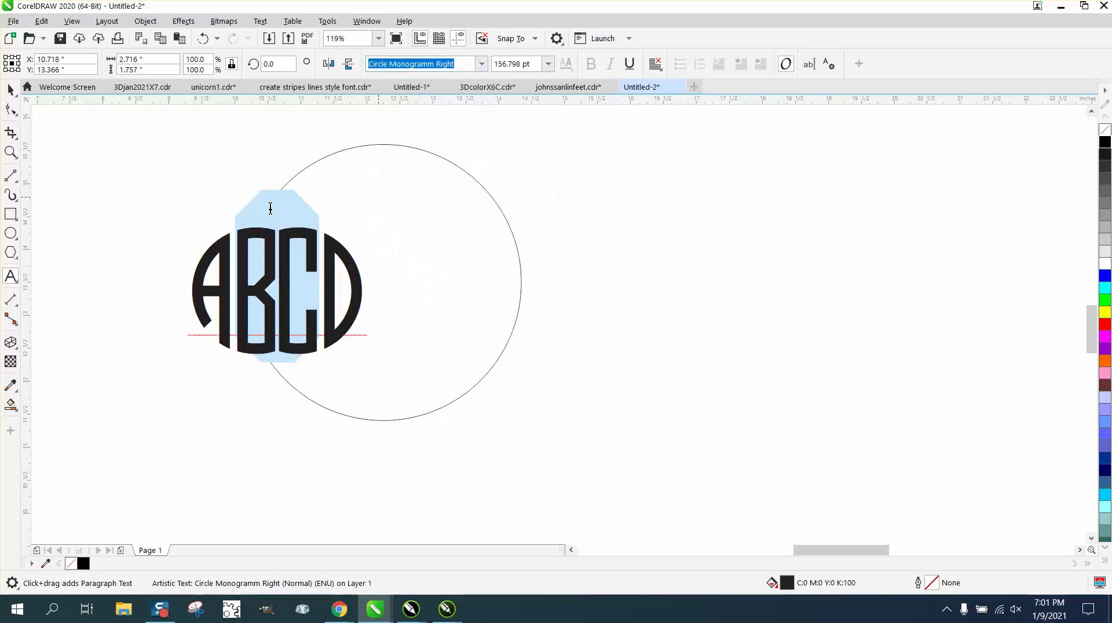
key(space)
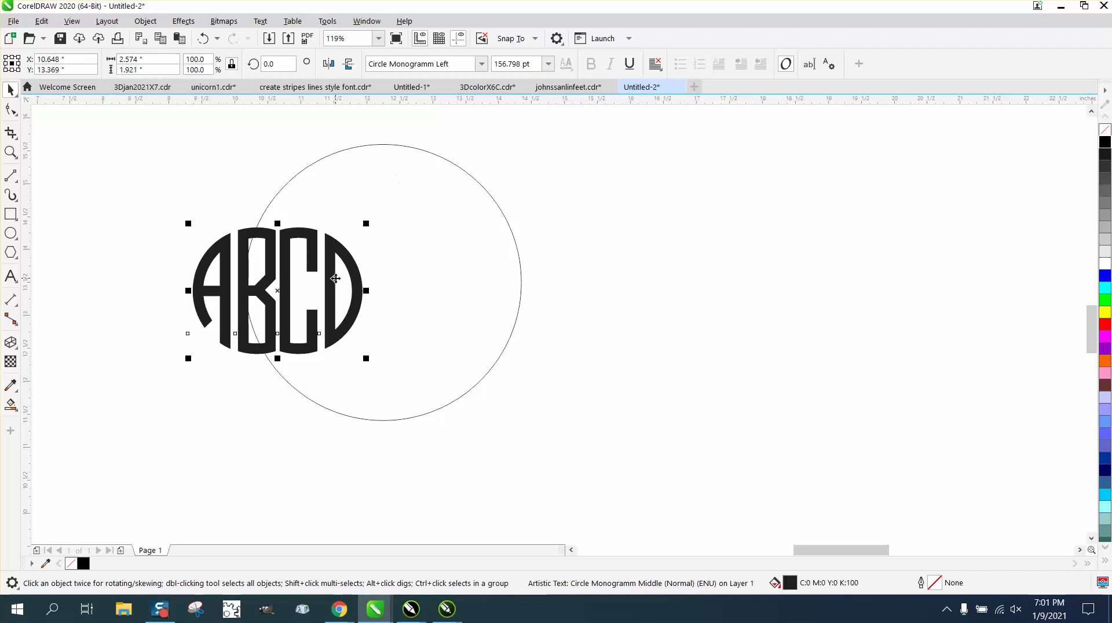
Centre the ABCD text on the circle and shrink the circle to 2.666 inches
key(p)
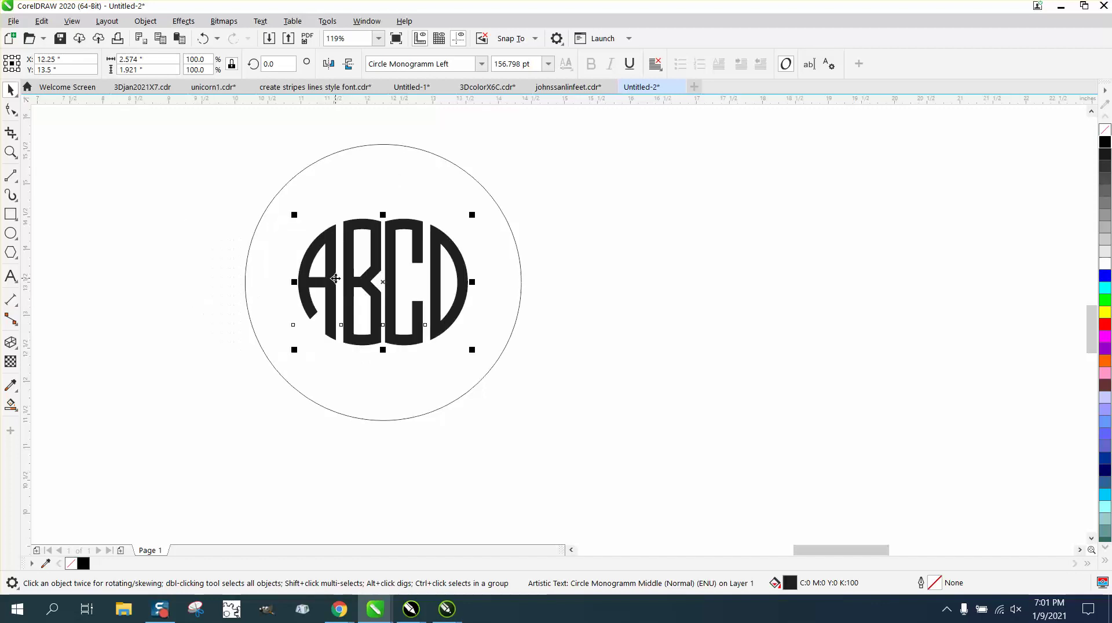
click(505, 217)
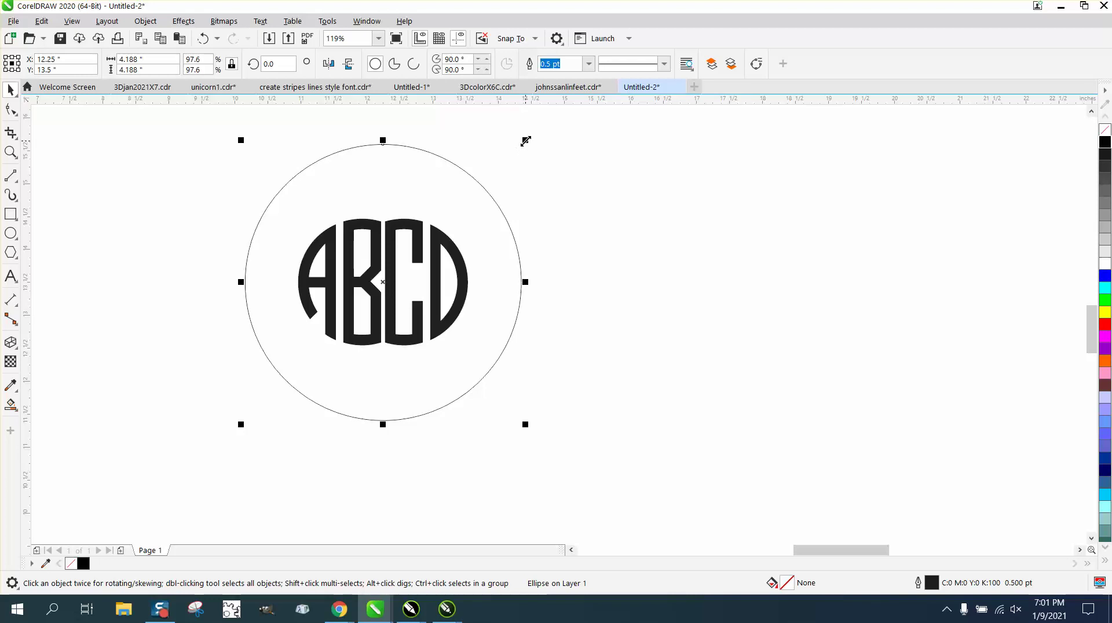
drag(525, 140, 476, 184)
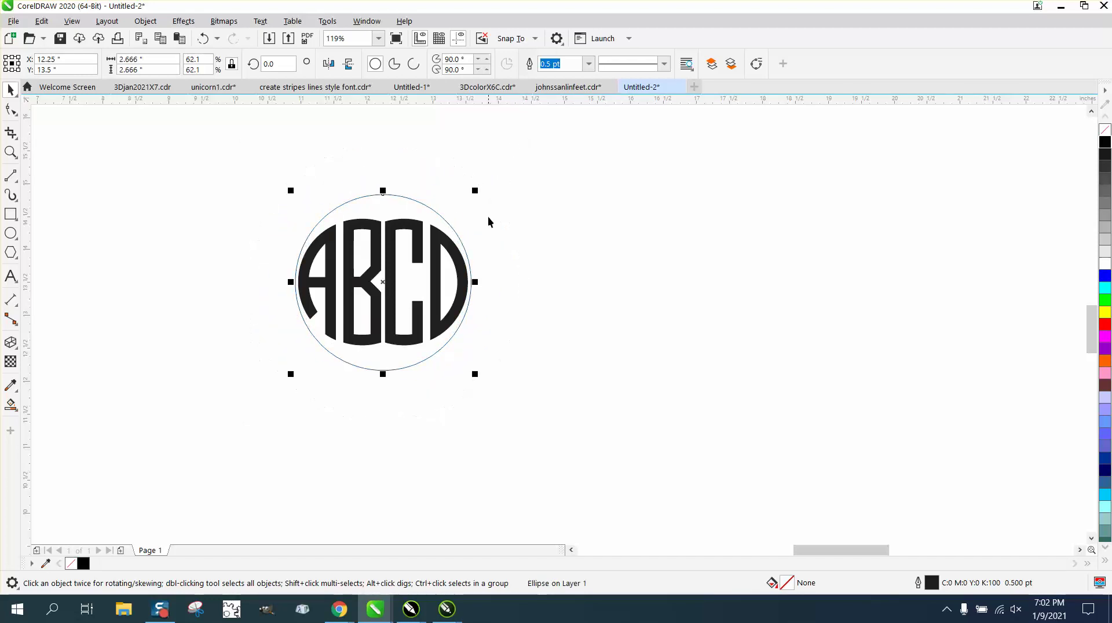
Send the circle behind the letters with Object > Order
click(145, 21)
mouse_move(302, 237)
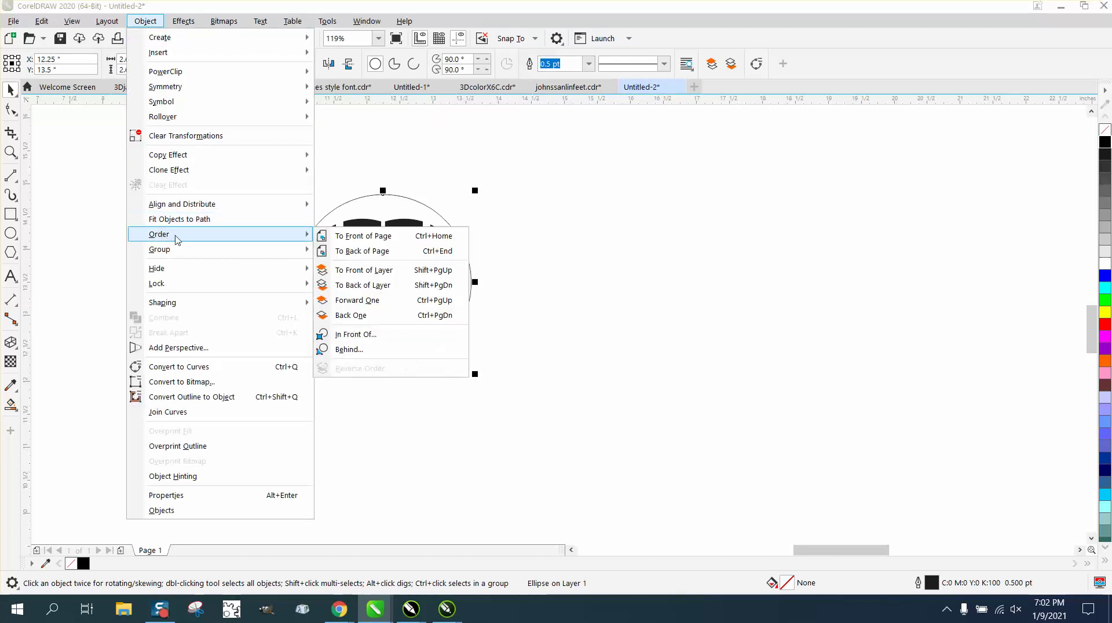
click(360, 251)
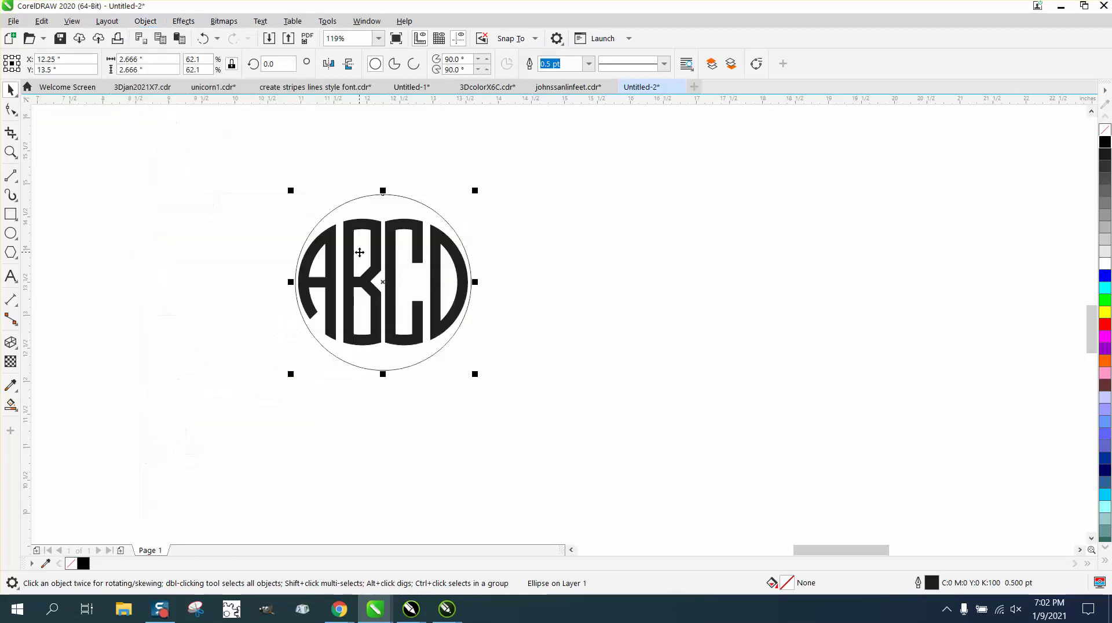
click(434, 159)
Stretch the ABCD text wider and taller, to 2.421 inches, reaching the circle's edge
click(440, 240)
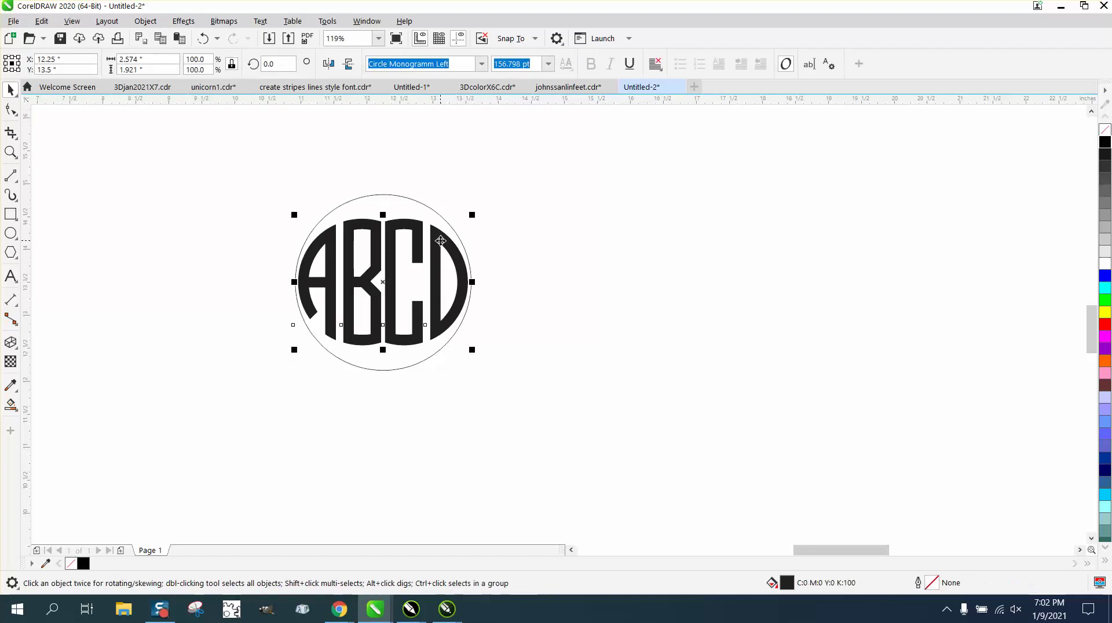
click(10, 152)
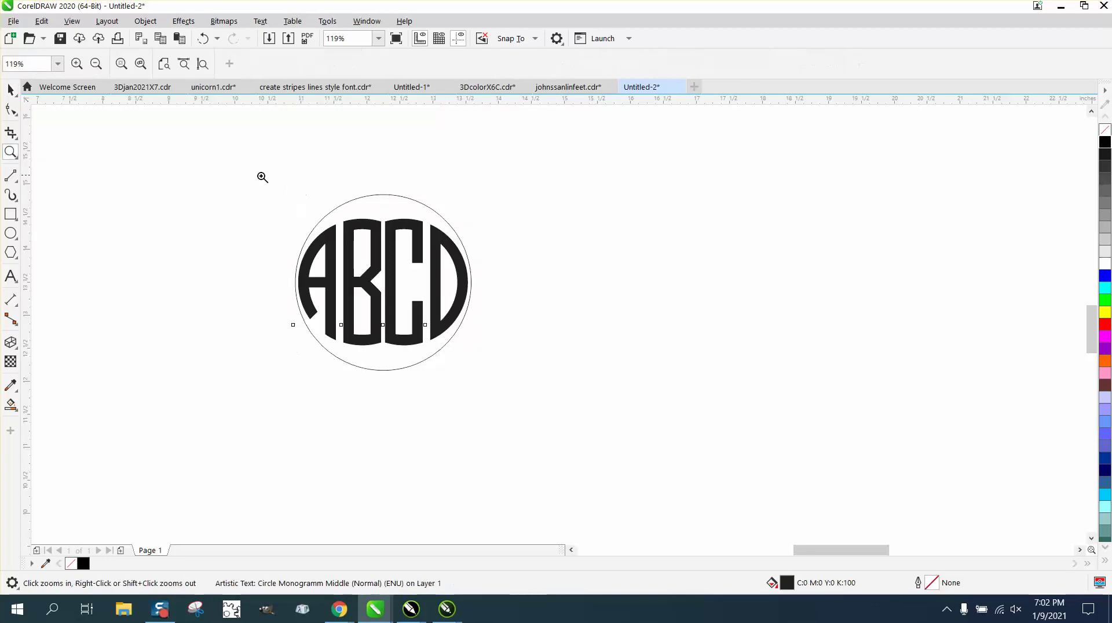
drag(272, 223, 588, 386)
key(space)
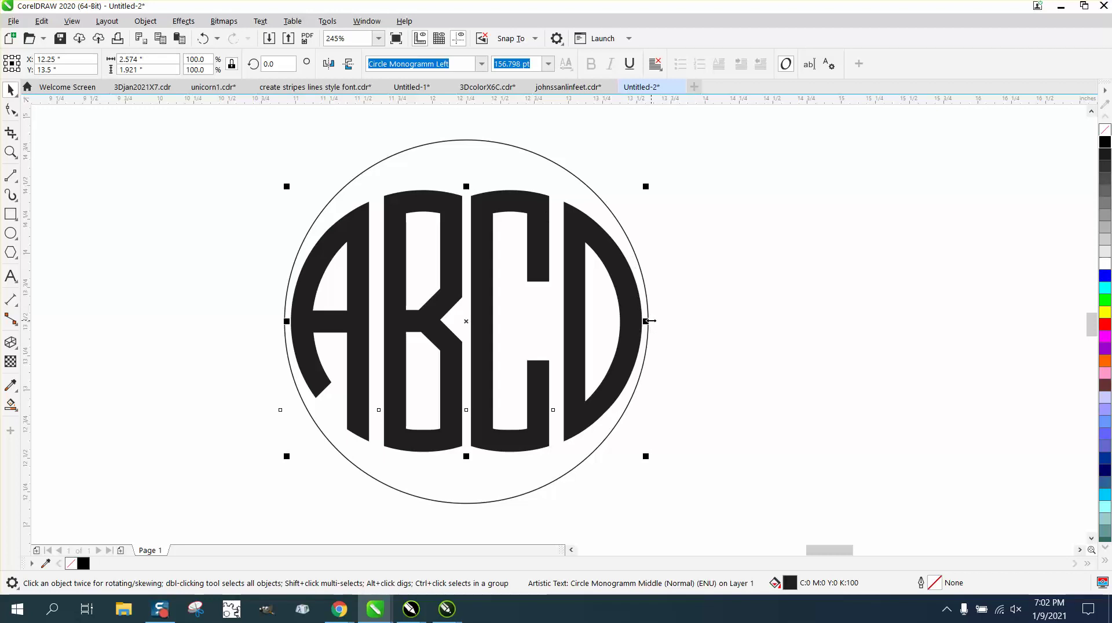
drag(648, 321, 652, 321)
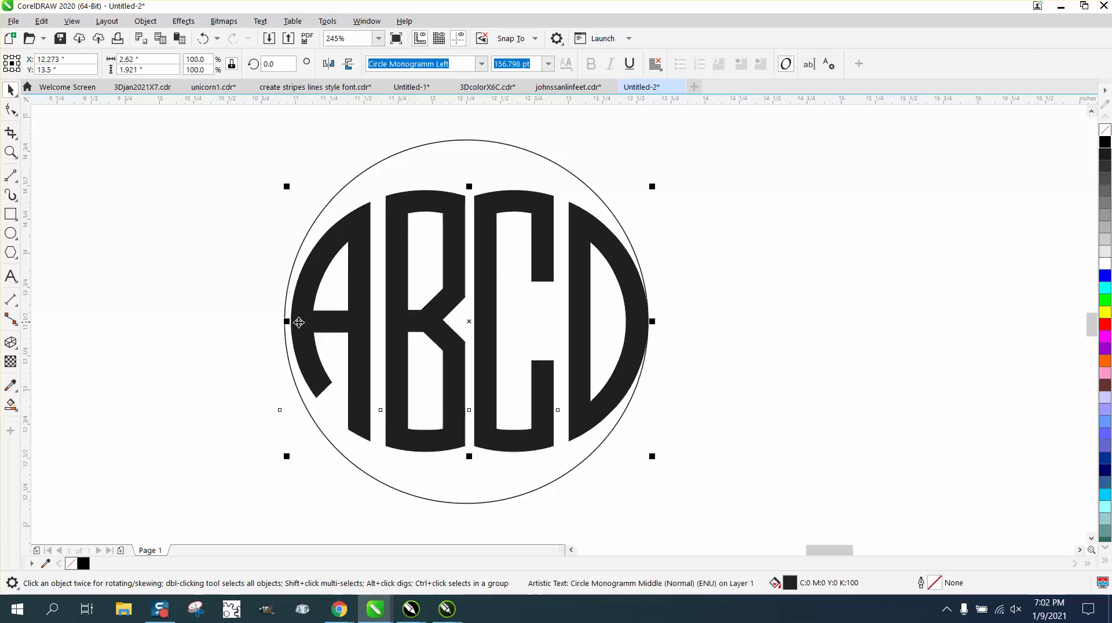
drag(288, 321, 280, 321)
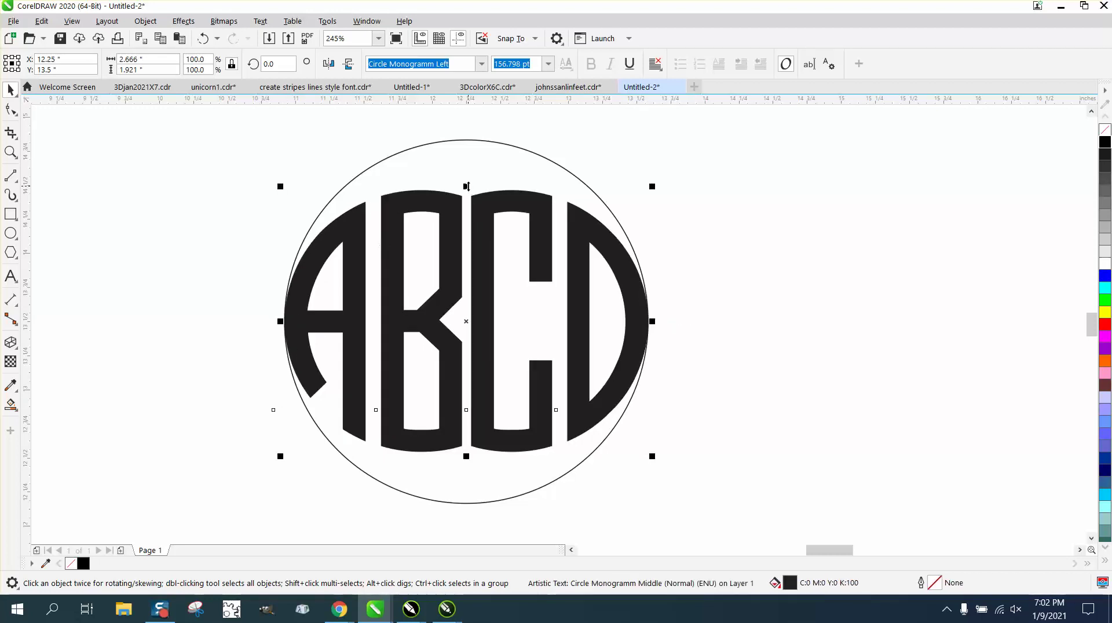
drag(466, 186, 467, 161)
drag(466, 457, 467, 484)
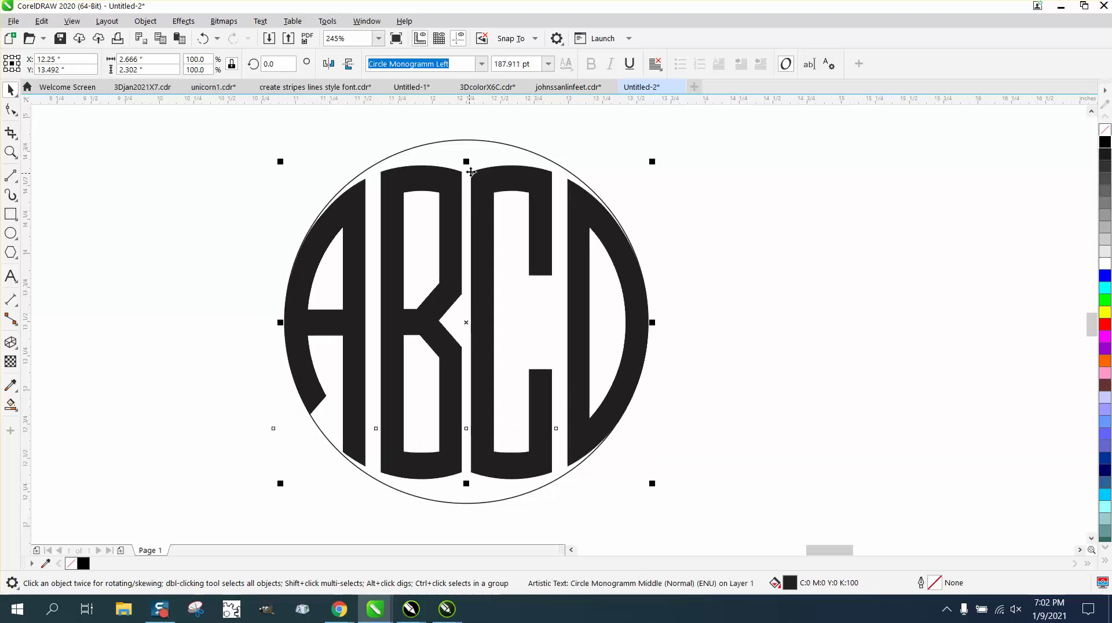
drag(468, 158, 466, 151)
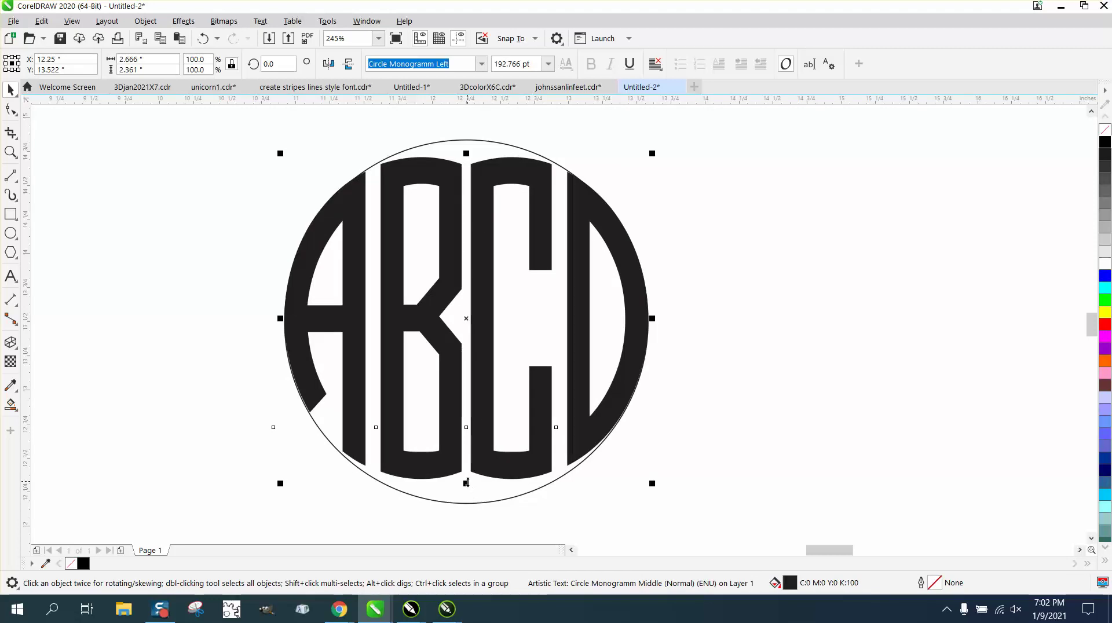
drag(466, 483, 466, 492)
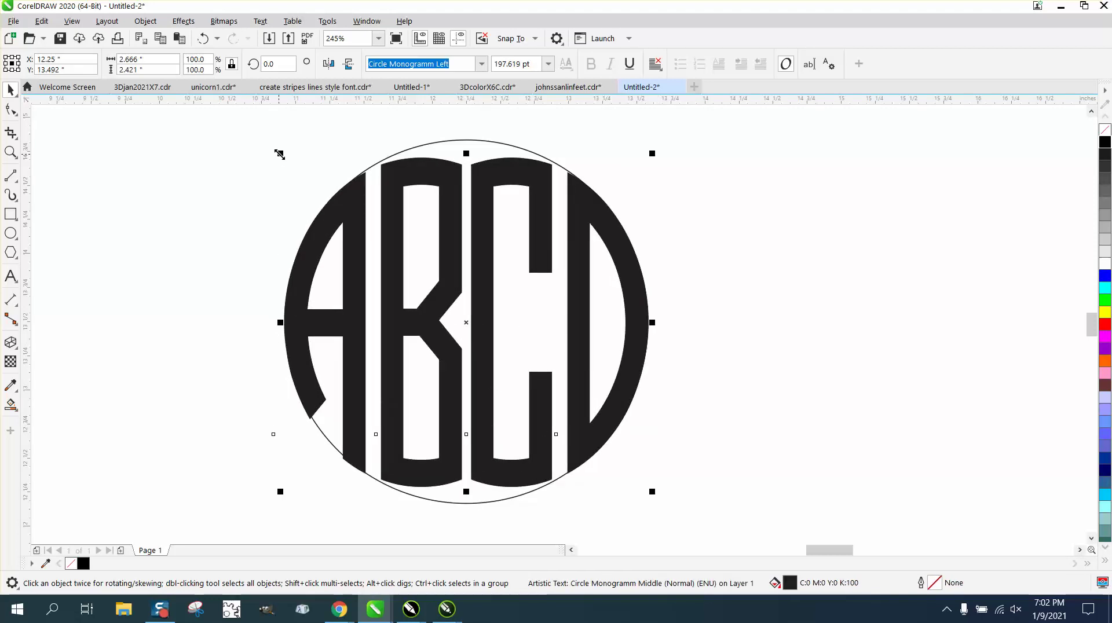
Convert the ABCD text to curves with no fill and a 0.5 pt black outline
click(704, 259)
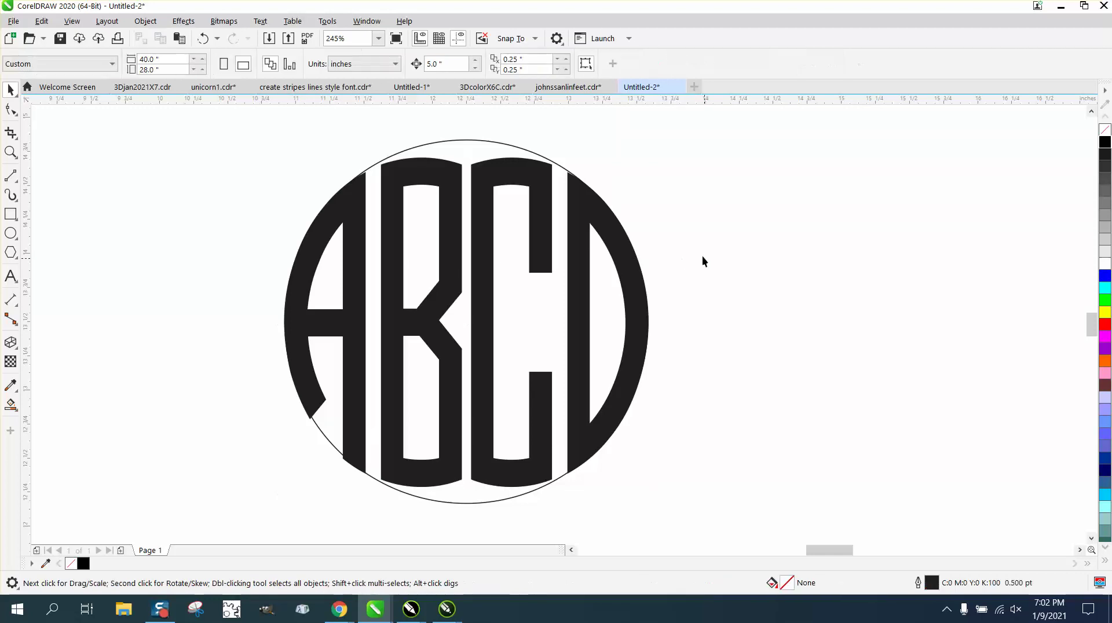
click(455, 188)
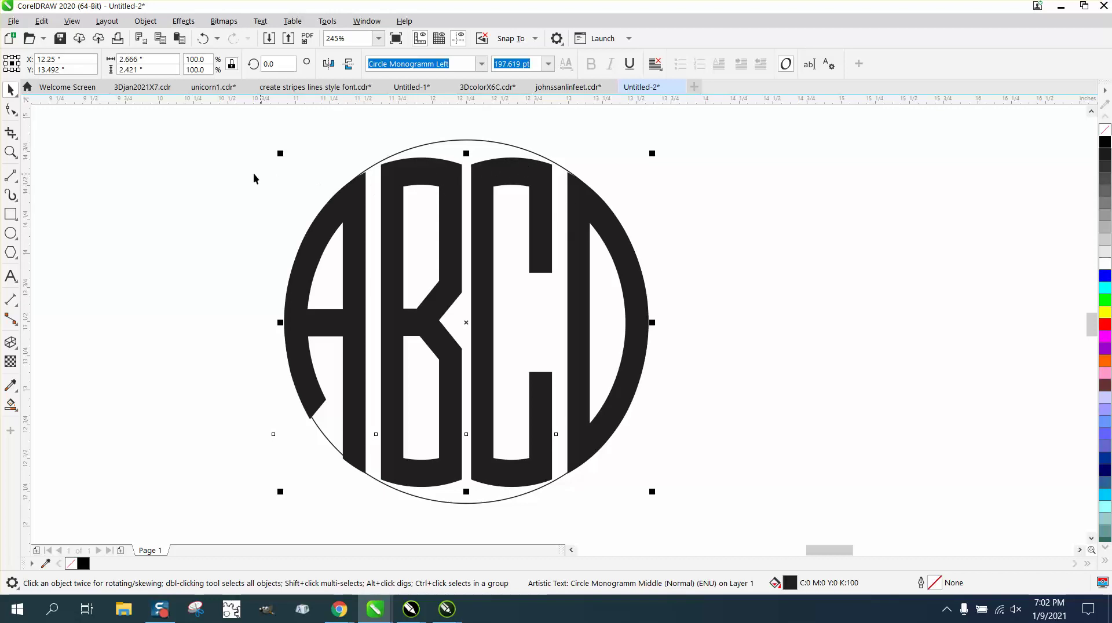
click(291, 176)
click(355, 210)
click(108, 23)
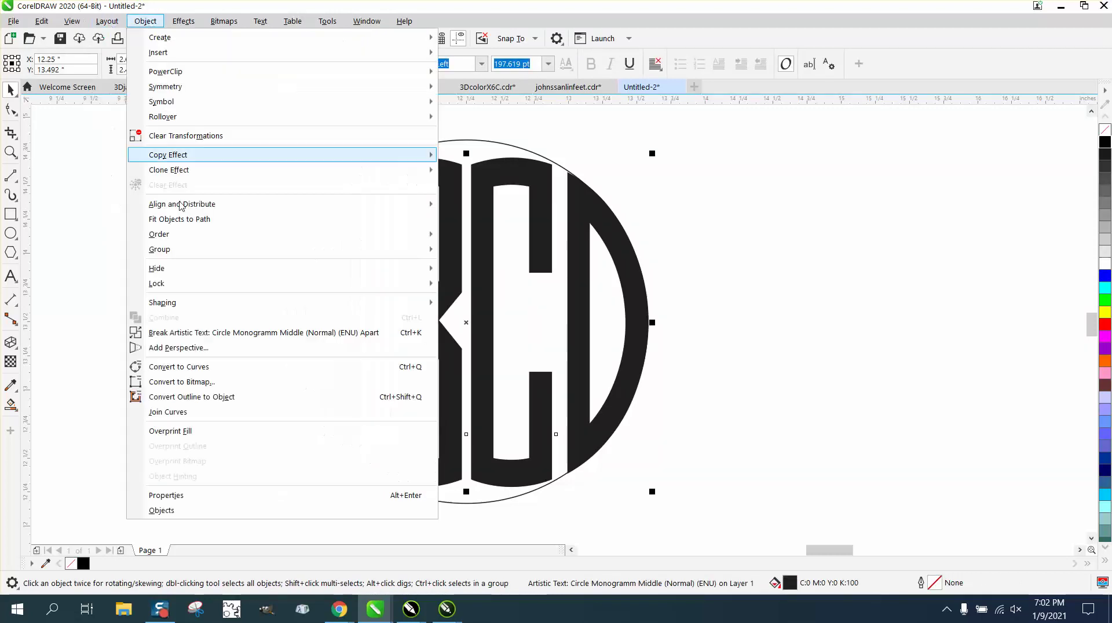
click(198, 370)
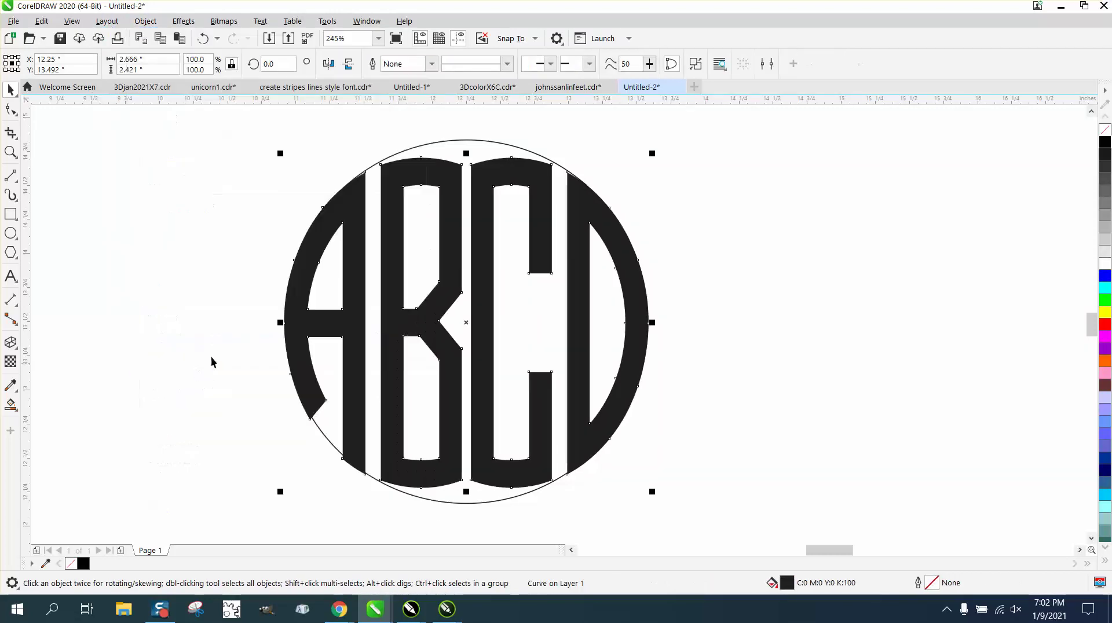
click(1105, 132)
right_click(1105, 143)
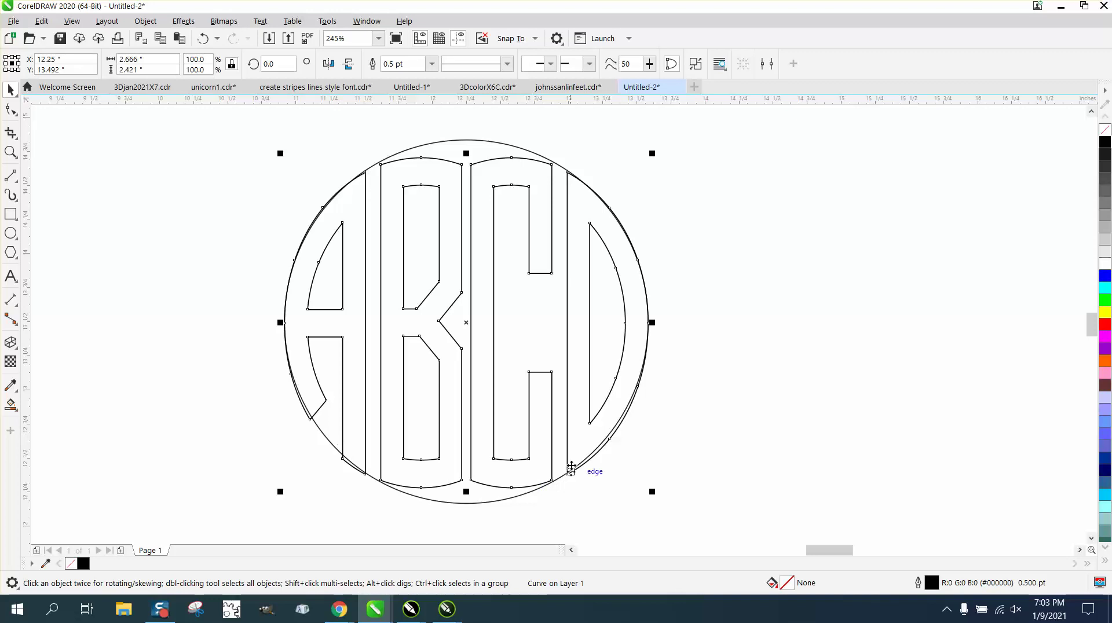
Delete the top nodes of the left and right letter arches
click(11, 152)
click(635, 245)
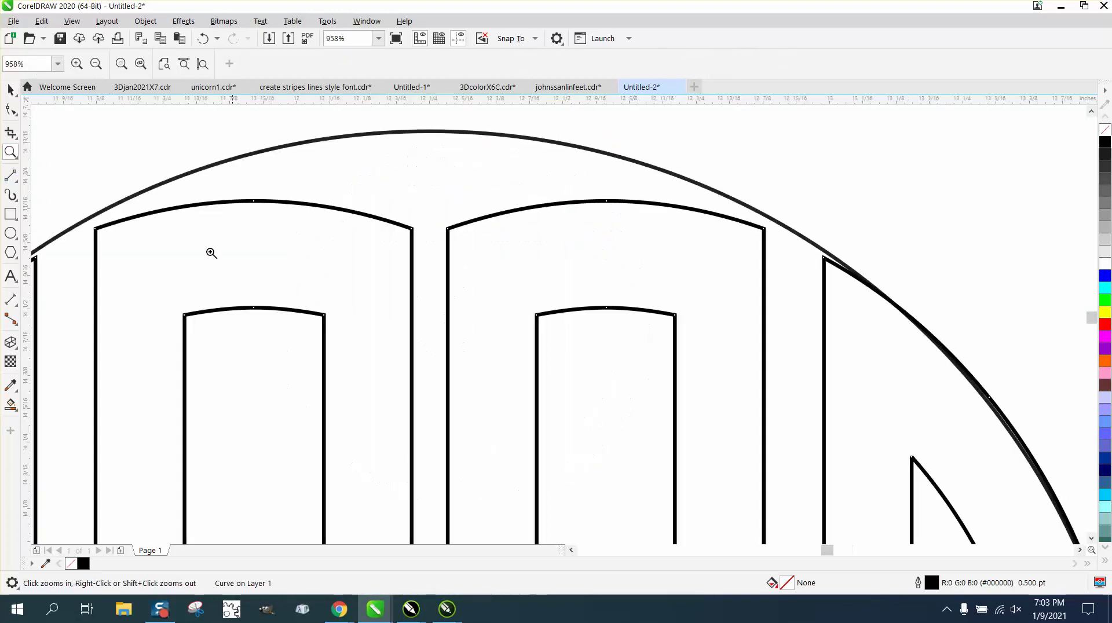
click(15, 113)
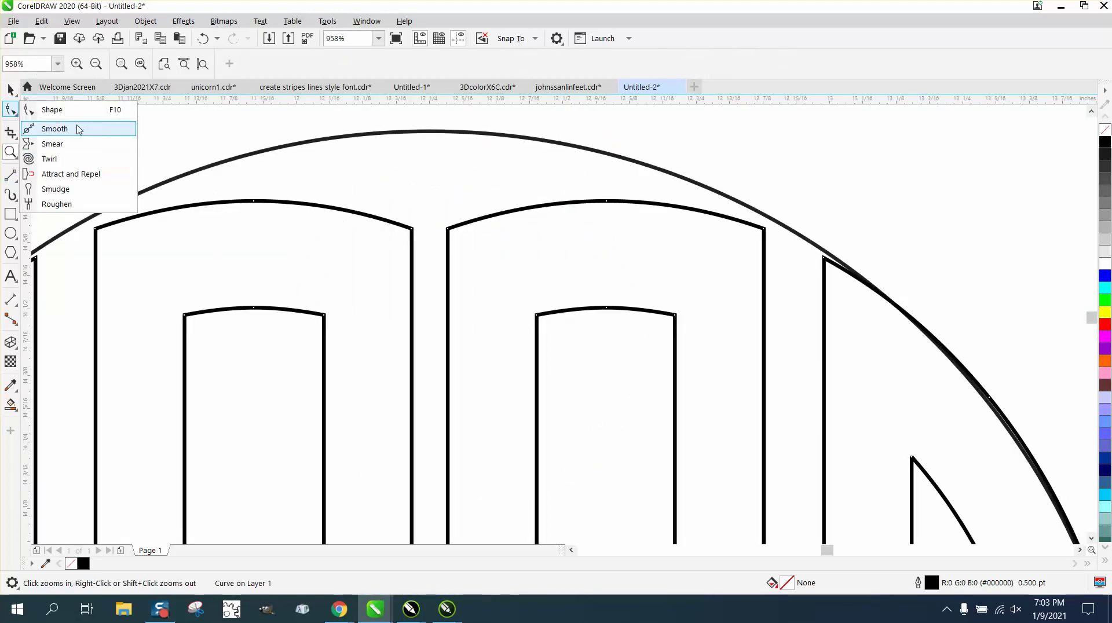
click(58, 110)
drag(266, 216, 267, 215)
key(Delete)
drag(603, 213, 616, 228)
key(Delete)
Move the remaining top nodes onto the outer circle and bend the top segments along its arc
drag(764, 231, 763, 214)
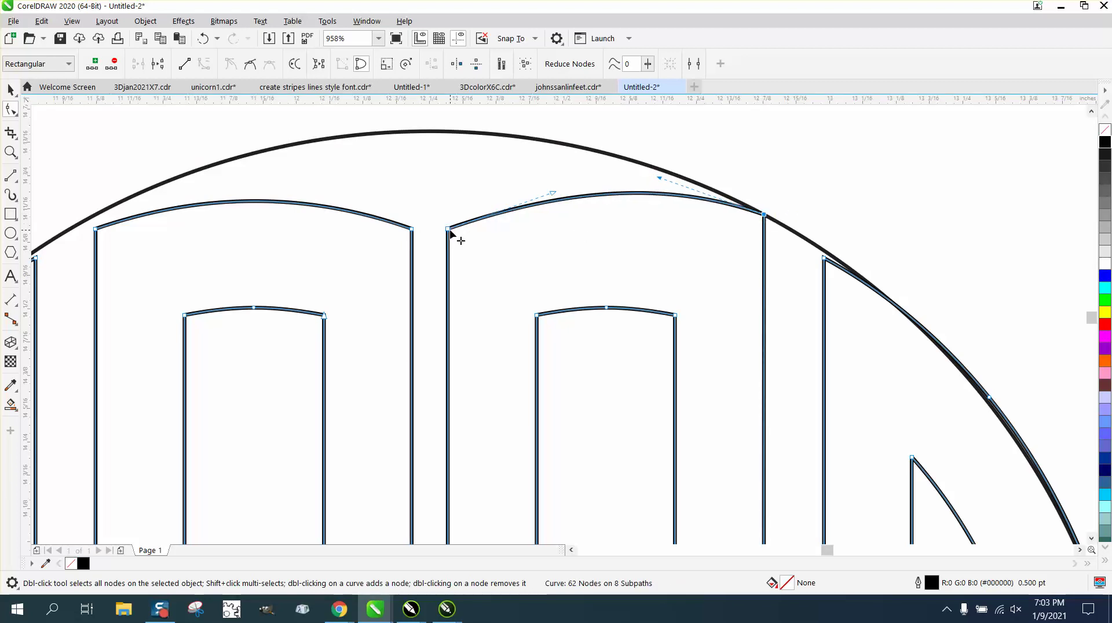
drag(450, 231, 449, 137)
scroll(623, 168, down, 3)
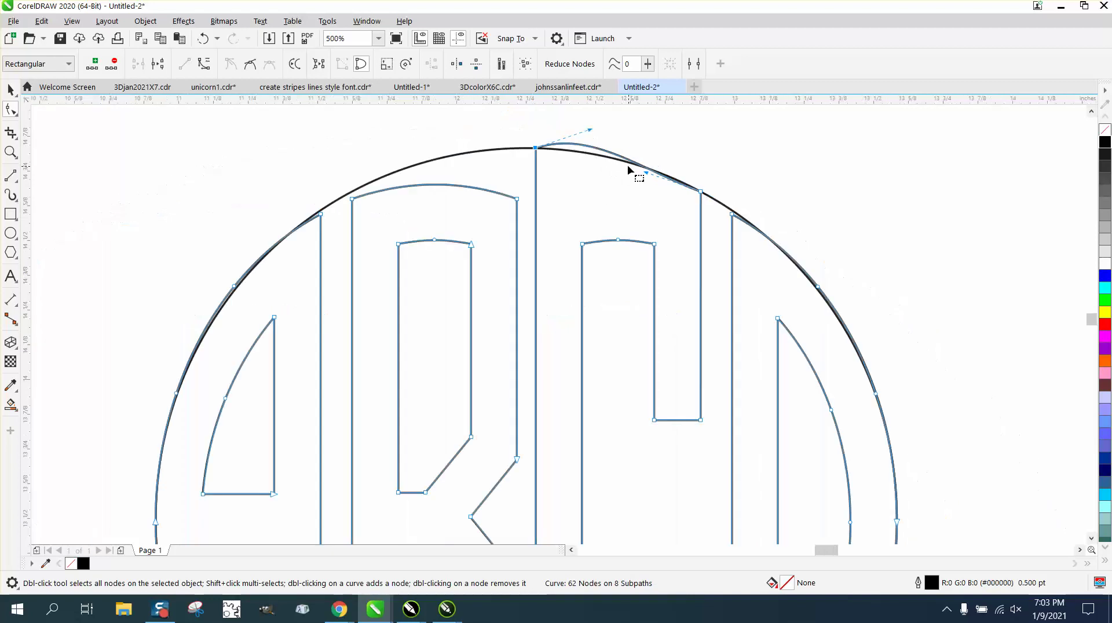
drag(594, 134, 590, 146)
mouse_move(648, 174)
mouse_down()
mouse_move(665, 169)
mouse_move(655, 169)
mouse_up()
drag(516, 198, 516, 148)
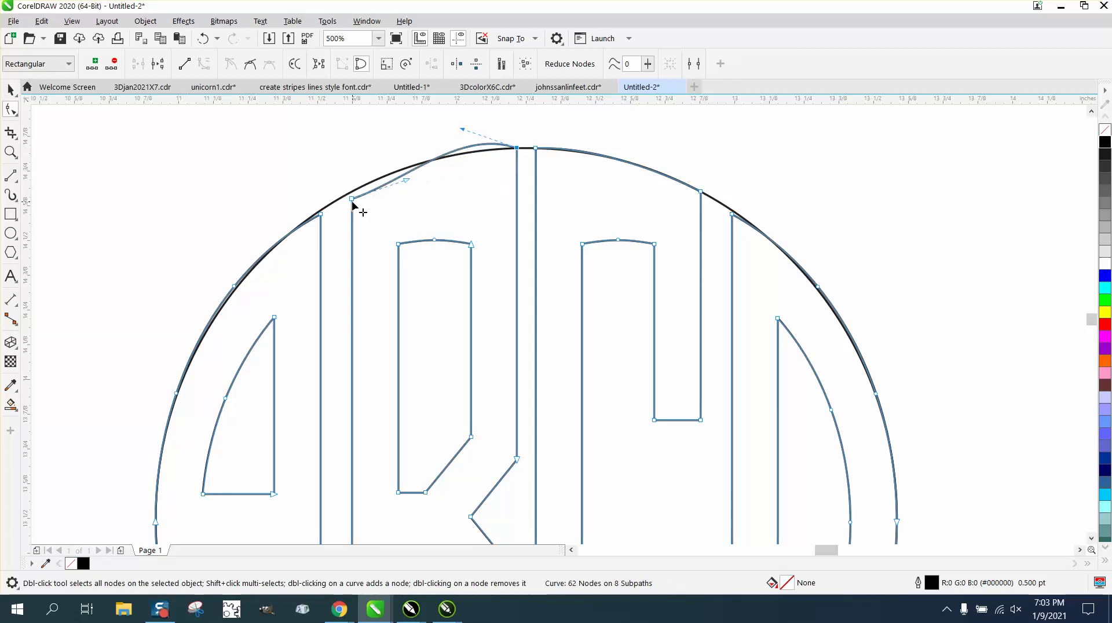
drag(352, 201, 377, 188)
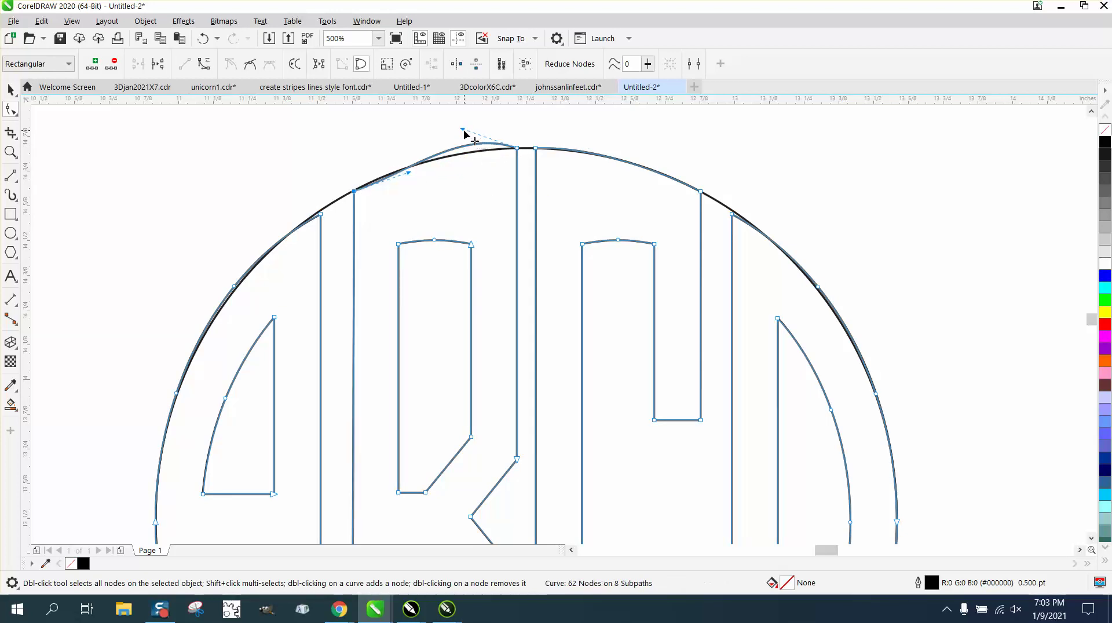
drag(464, 133, 414, 179)
scroll(433, 203, down, 2)
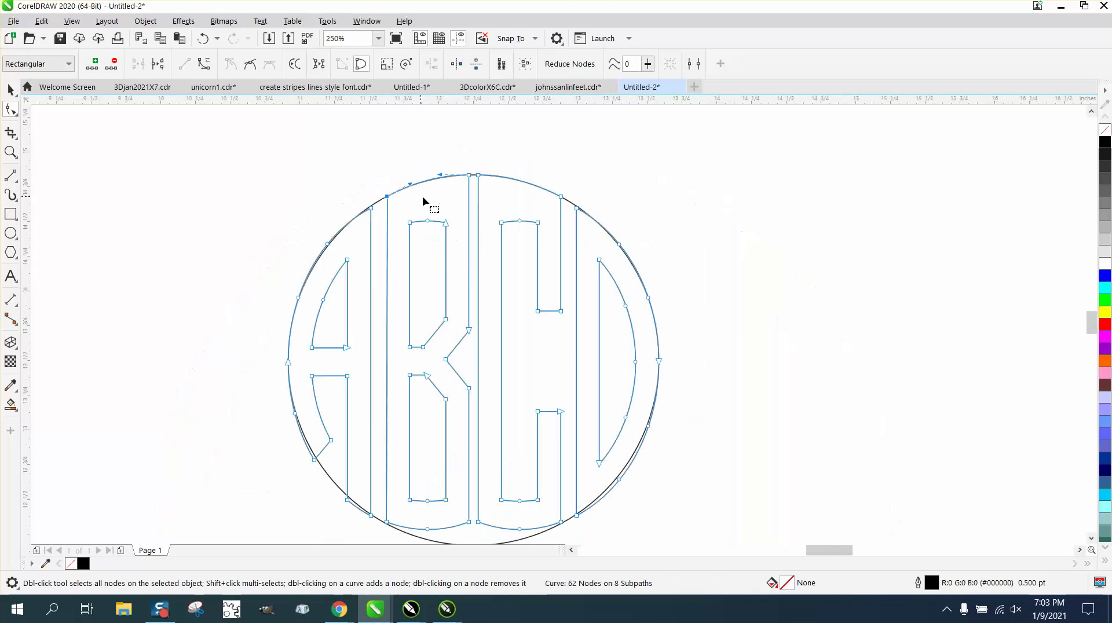
Move the B and C bottom nodes onto the circle and remove an extra bottom node
click(10, 152)
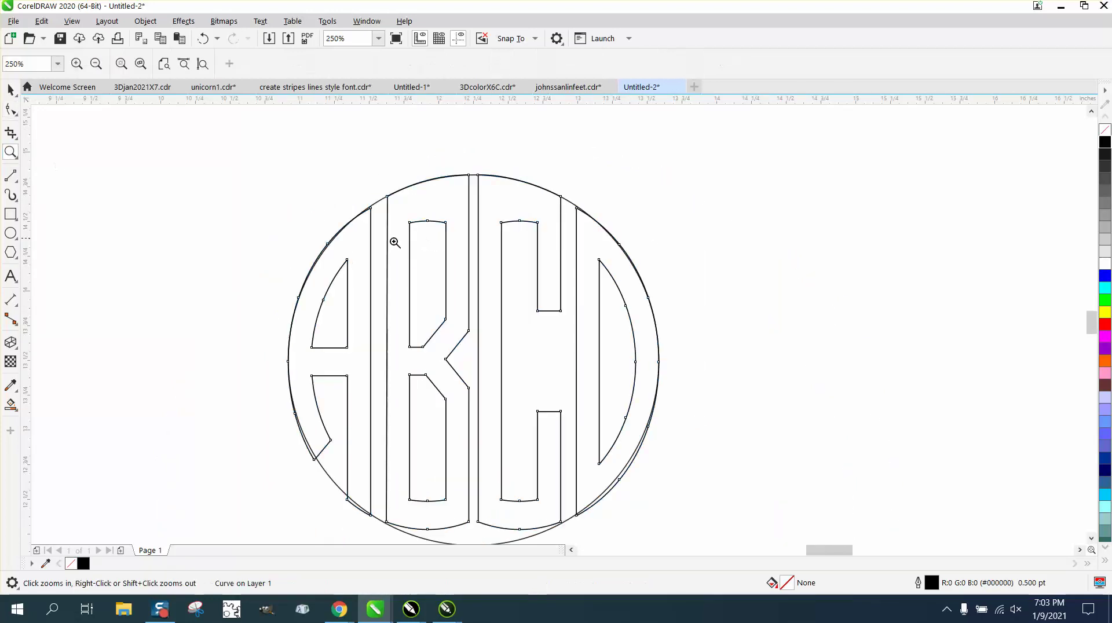
drag(359, 344, 571, 409)
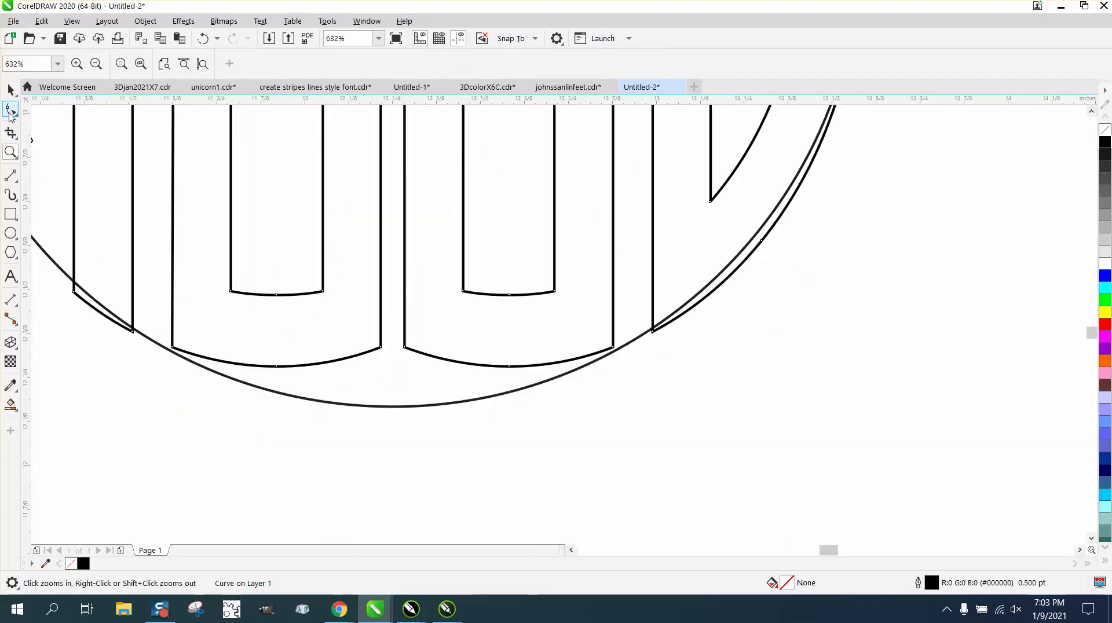
click(10, 110)
drag(75, 293, 73, 282)
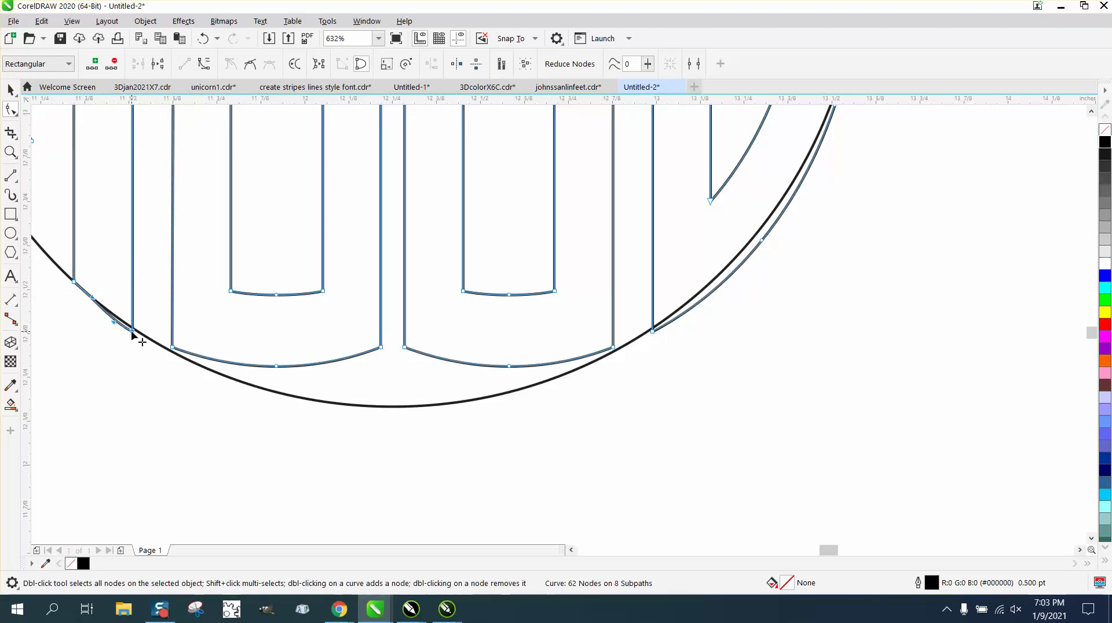
drag(132, 331, 132, 329)
drag(238, 342, 316, 406)
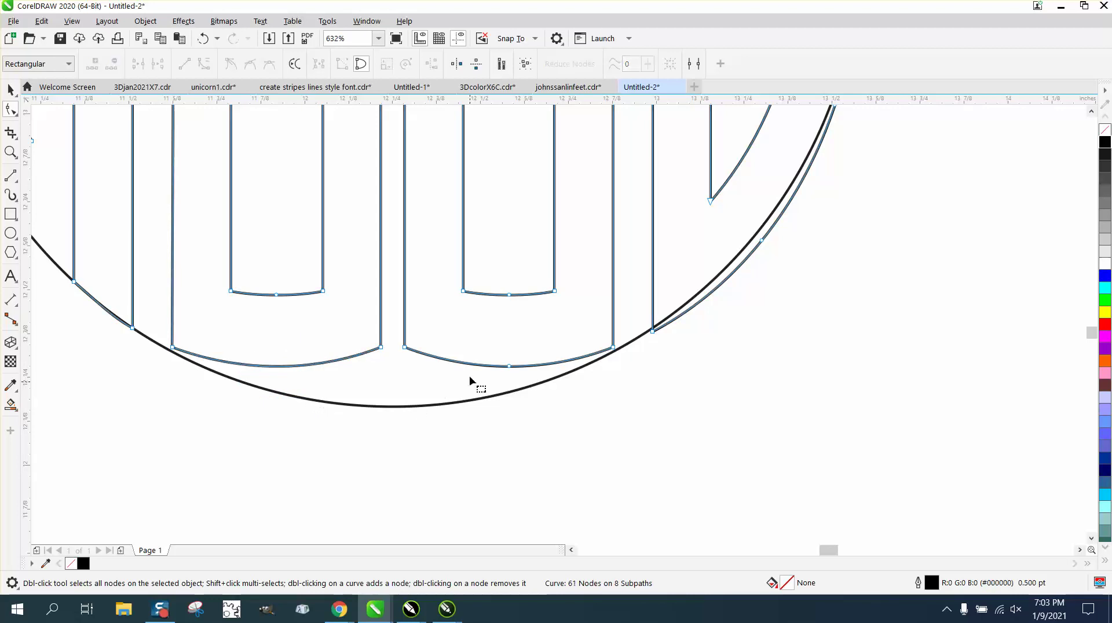
double_click(508, 366)
click(613, 347)
drag(614, 349, 615, 352)
Lower the remaining bottom corners to the circle and bend the bottom segments along its arc
click(404, 348)
drag(404, 348, 405, 408)
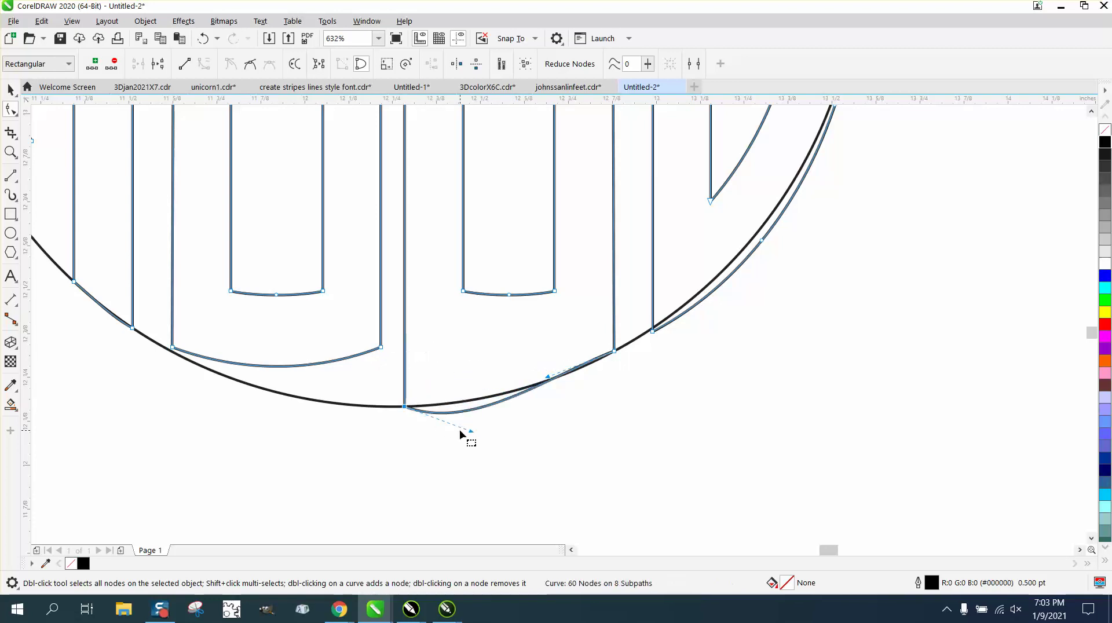
drag(471, 431, 473, 405)
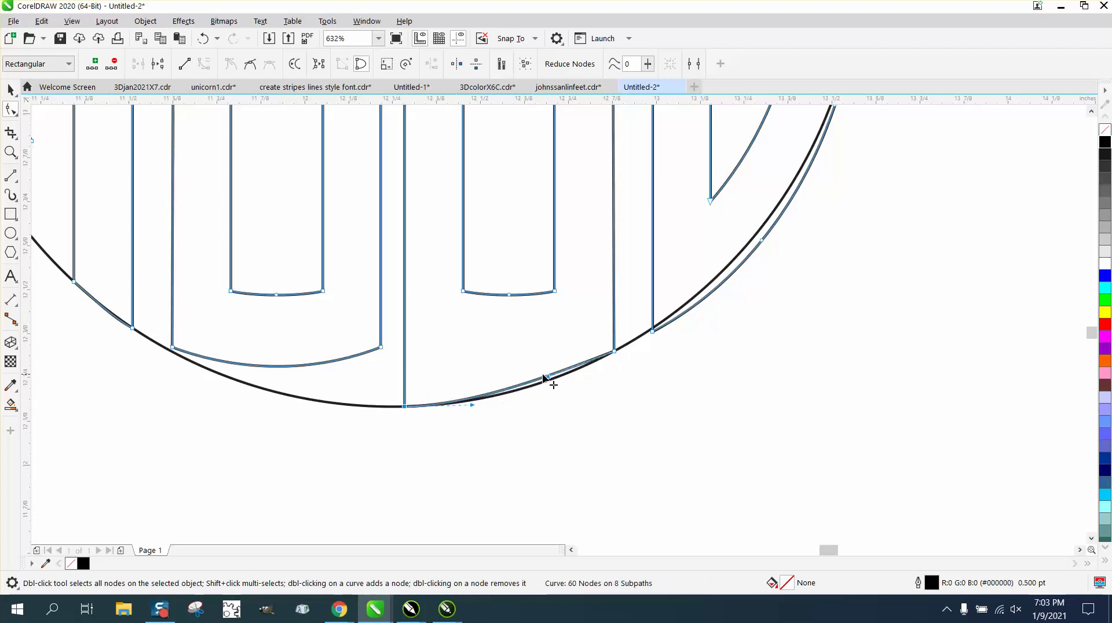
drag(547, 377, 554, 381)
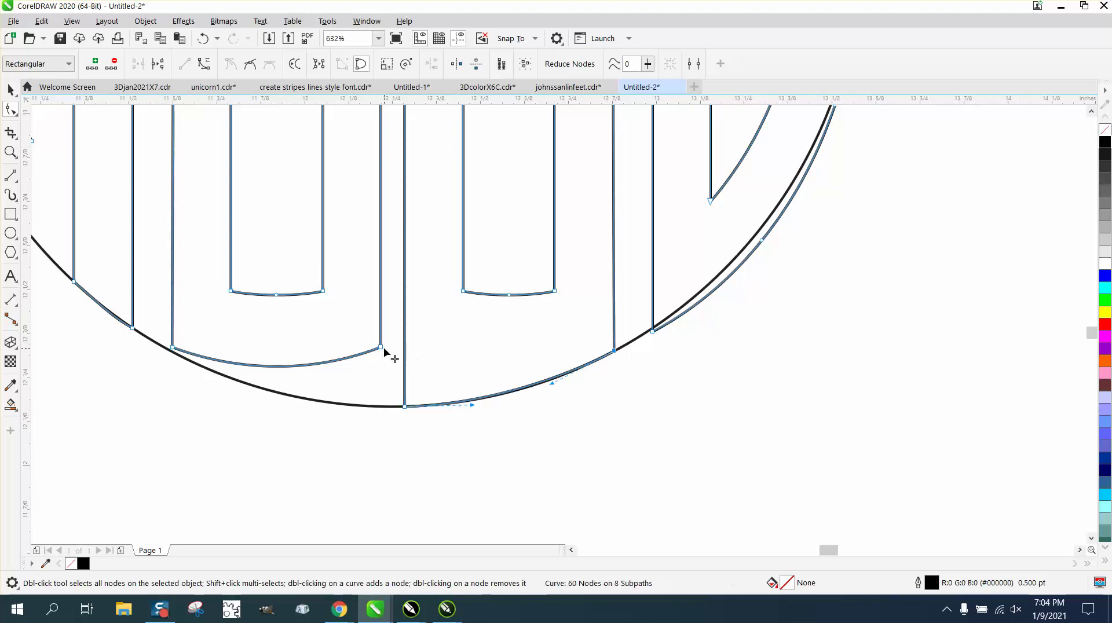
drag(383, 348, 377, 409)
drag(173, 348, 171, 351)
drag(313, 432, 307, 401)
drag(238, 376, 236, 383)
scroll(329, 419, down, 3)
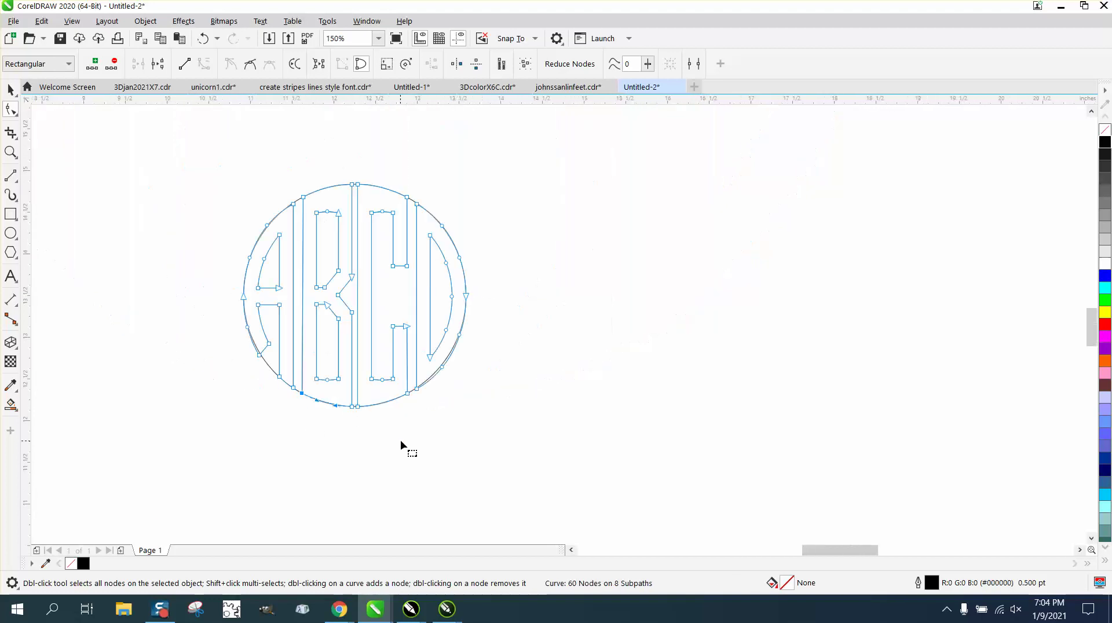
click(11, 152)
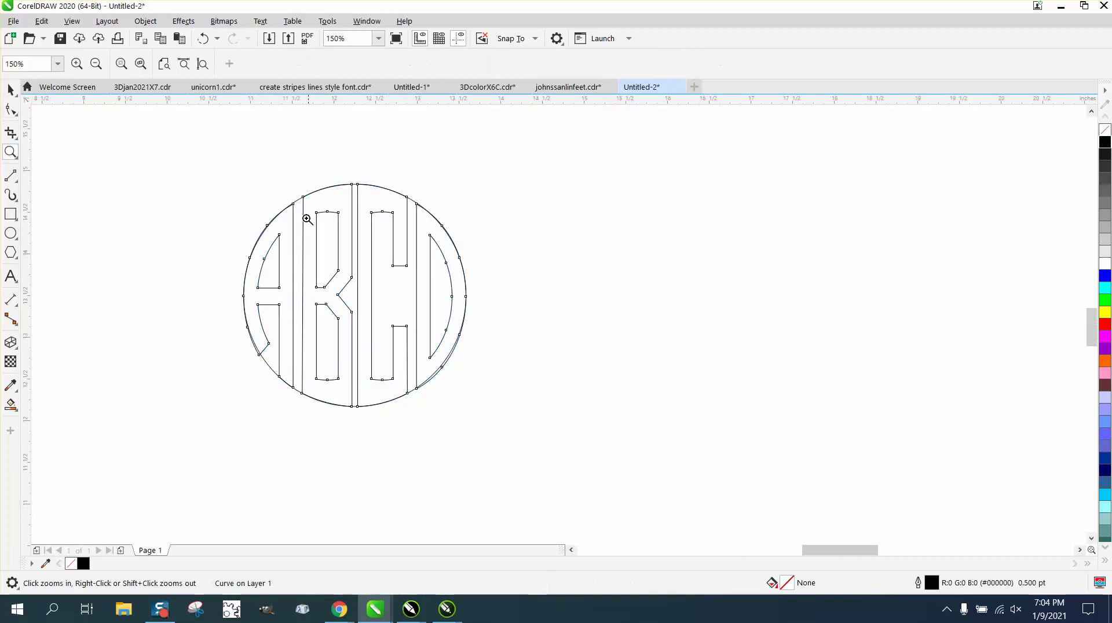
drag(586, 407, 585, 405)
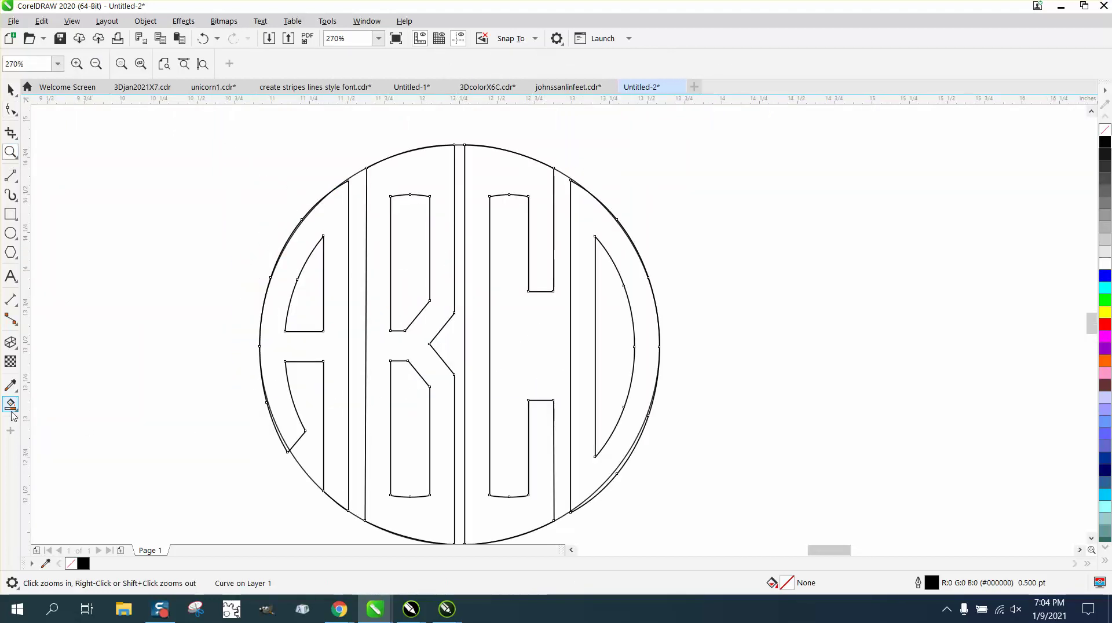
click(10, 89)
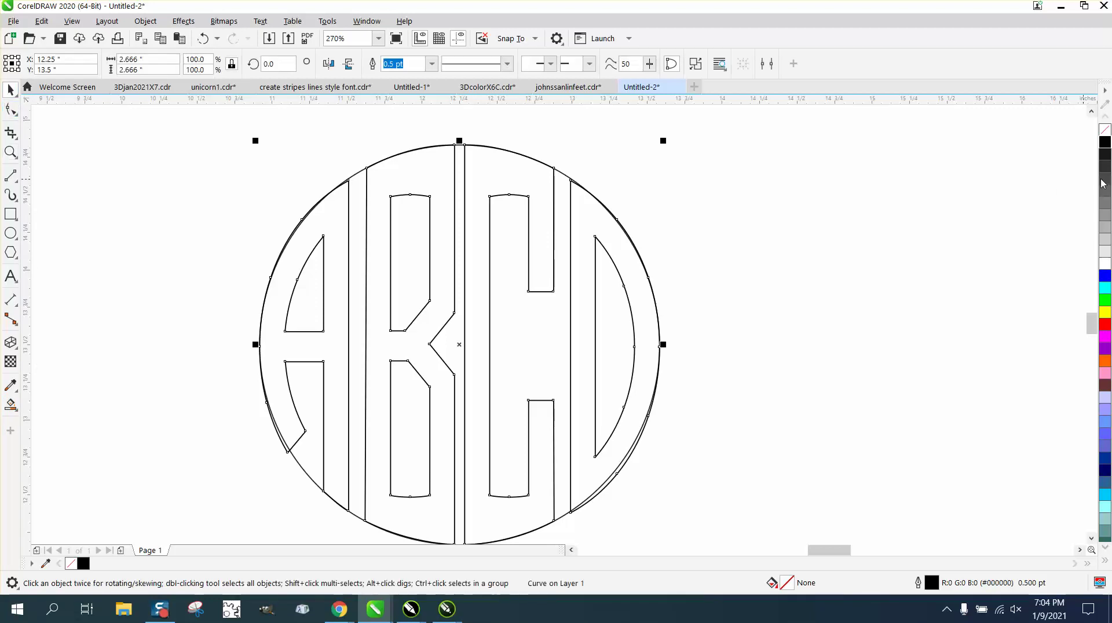
click(1105, 146)
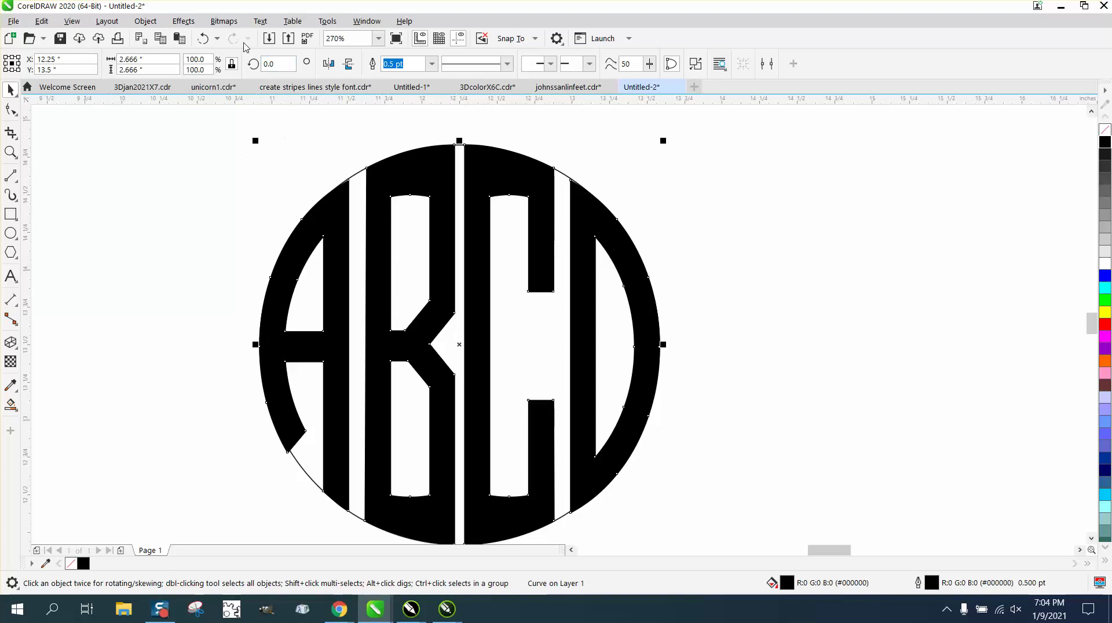
click(202, 38)
click(203, 38)
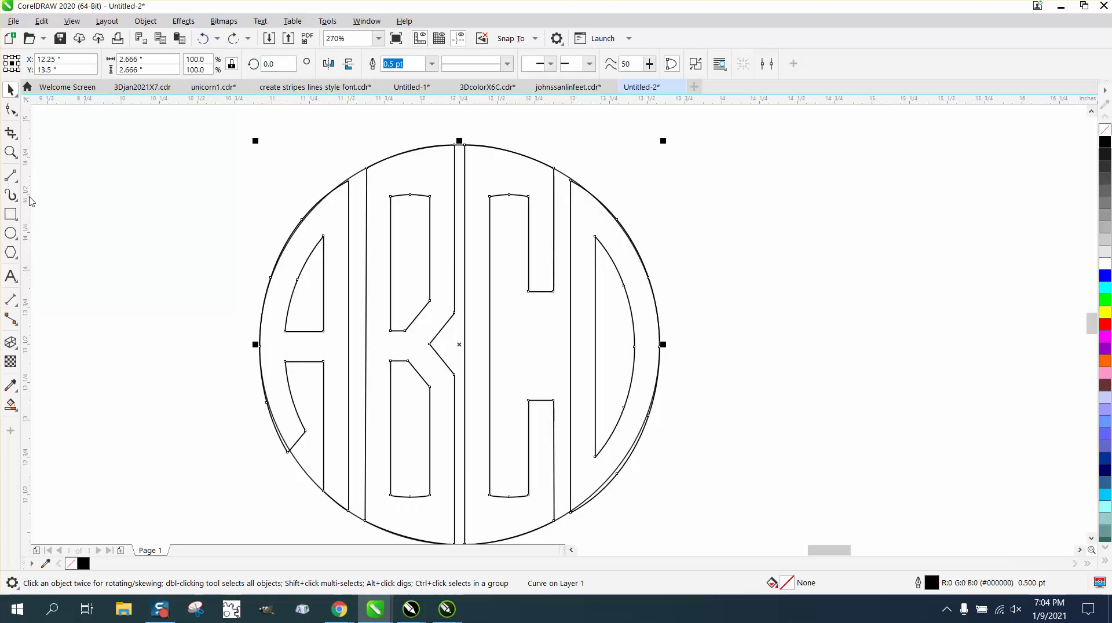
Draw a circle, centre it on the page, and enlarge it to about 2.31 inches
click(12, 233)
drag(947, 199, 692, 449)
key(p)
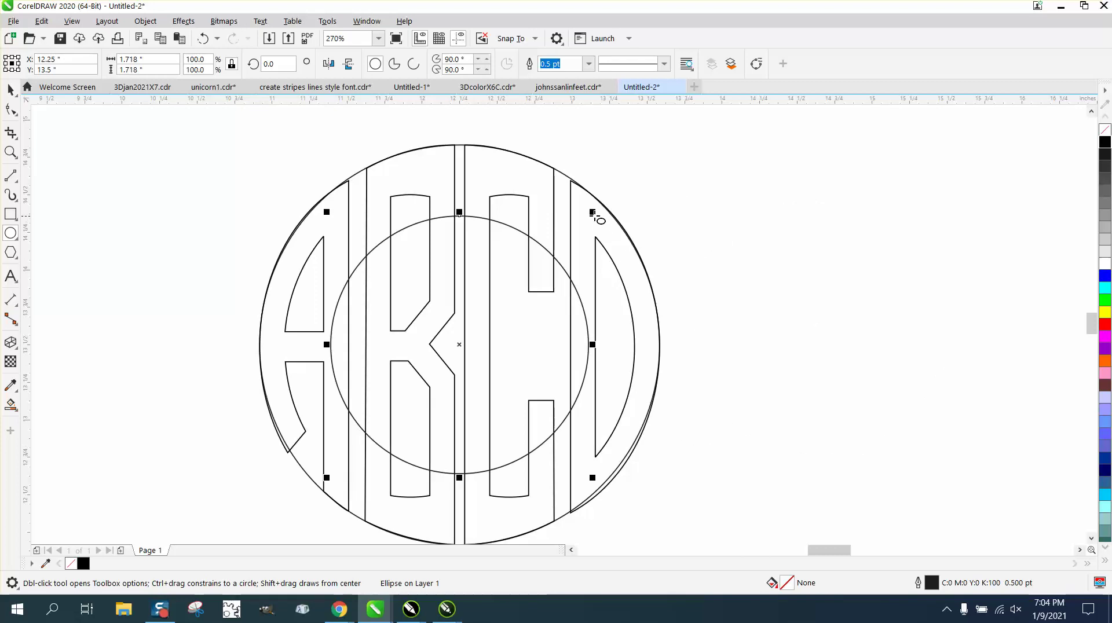
drag(592, 212, 851, 175)
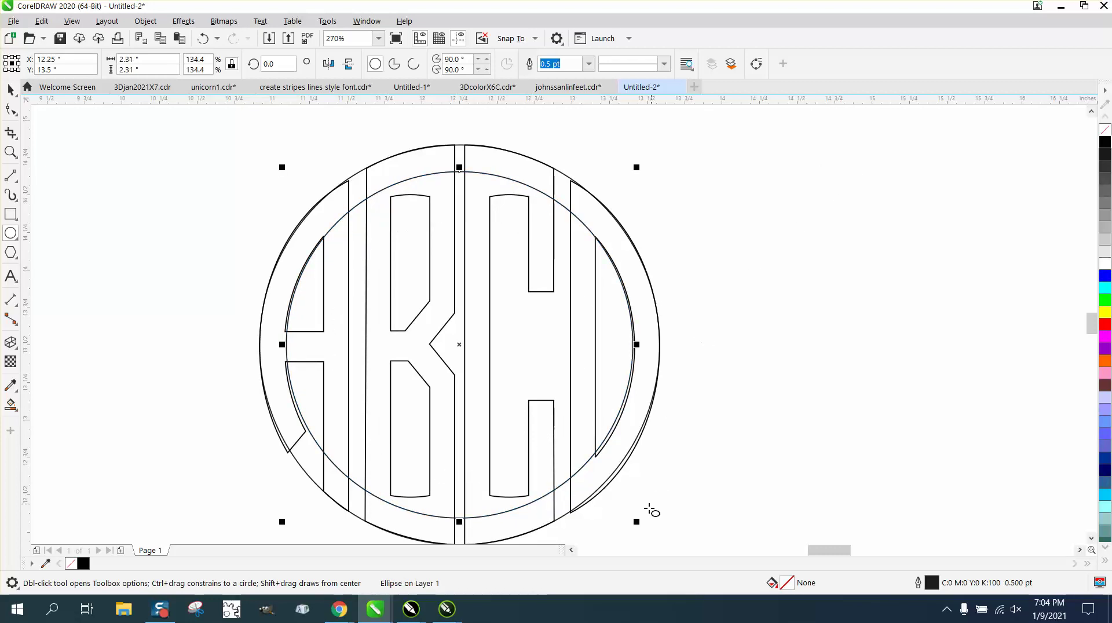
Enlarge the inner circle slightly and delete the extra top nodes of the letters
drag(640, 524, 646, 526)
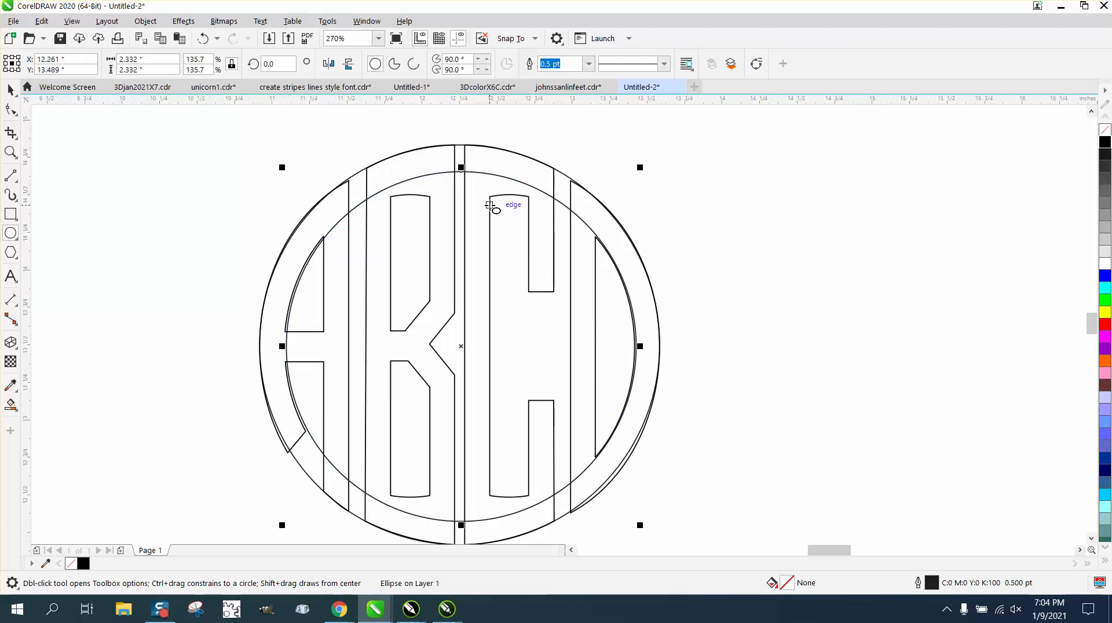
click(10, 152)
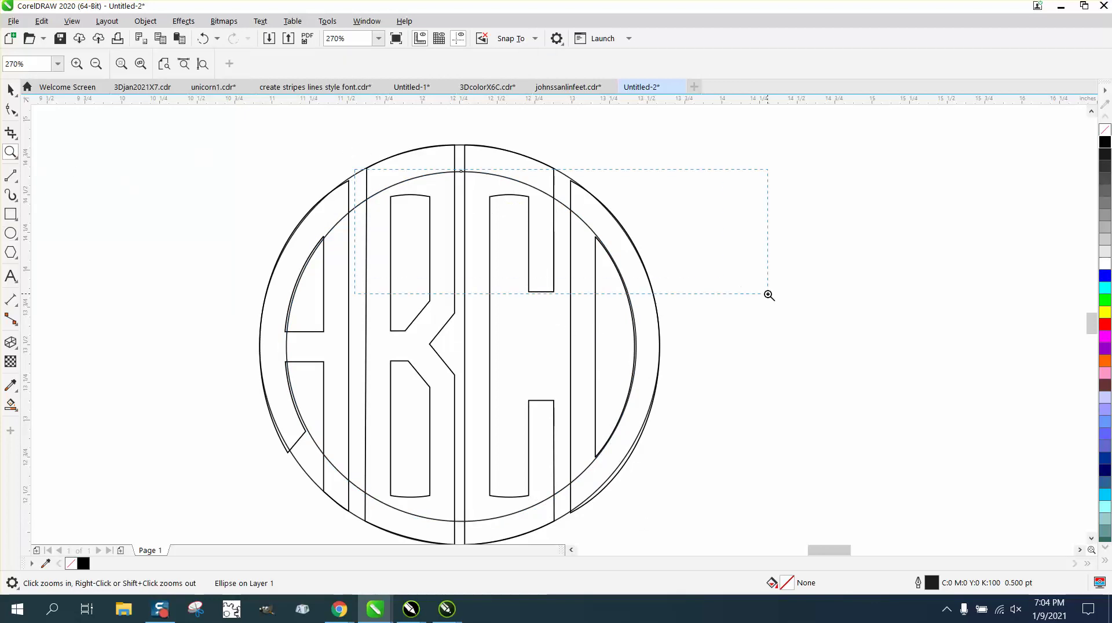
drag(347, 154, 740, 292)
key(F10)
click(175, 230)
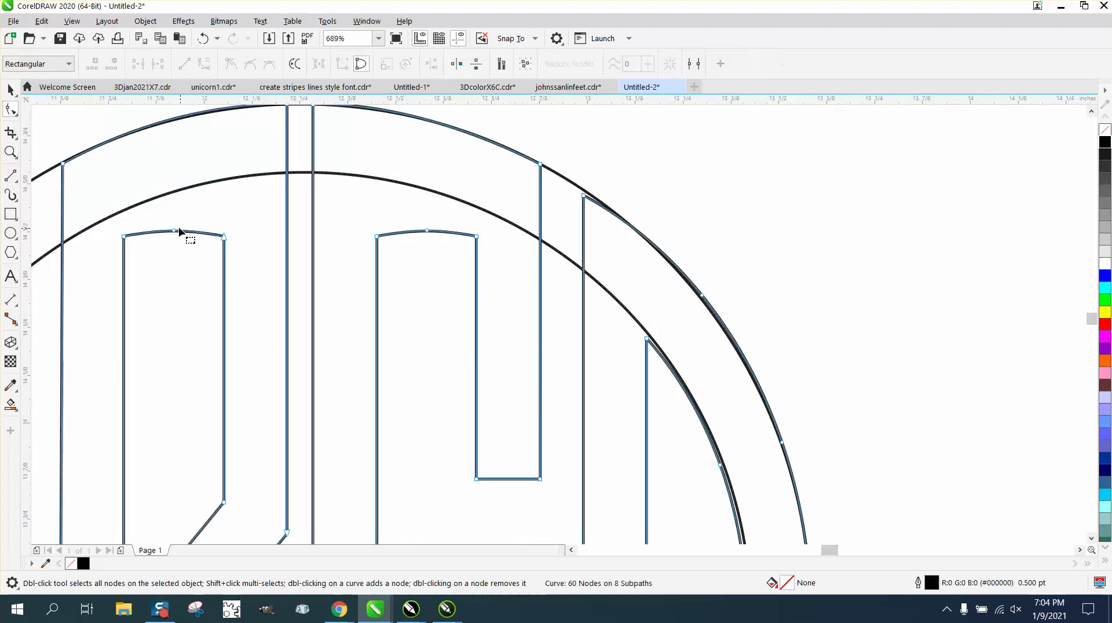
key(Delete)
drag(428, 234, 476, 206)
key(Delete)
click(477, 234)
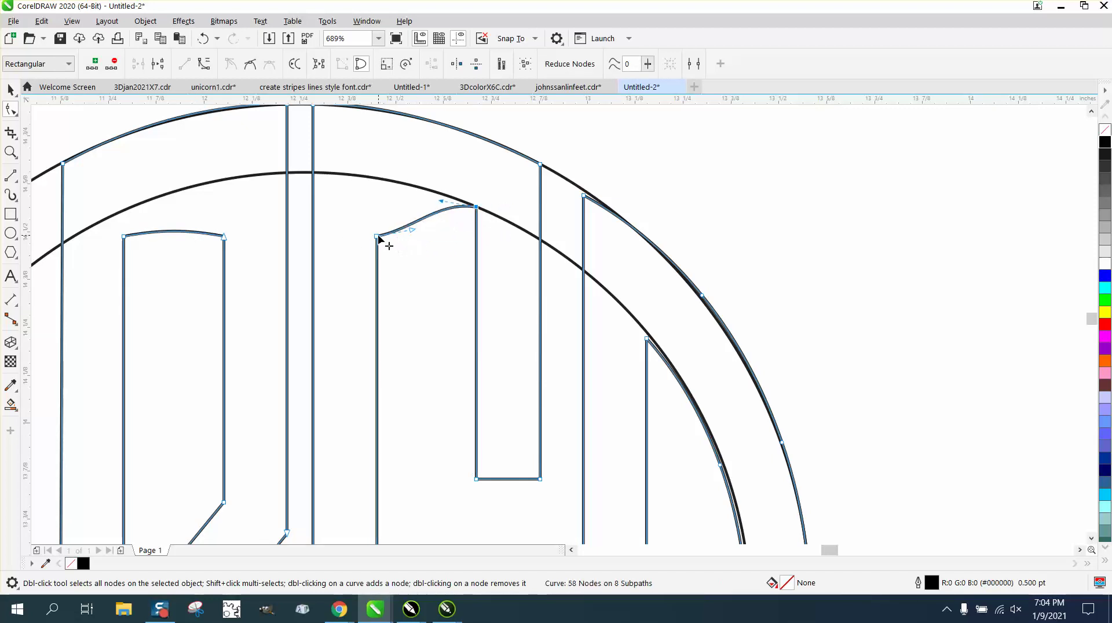
Raise the letter's top-left and top-right nodes up onto the inner circle
drag(378, 236, 377, 179)
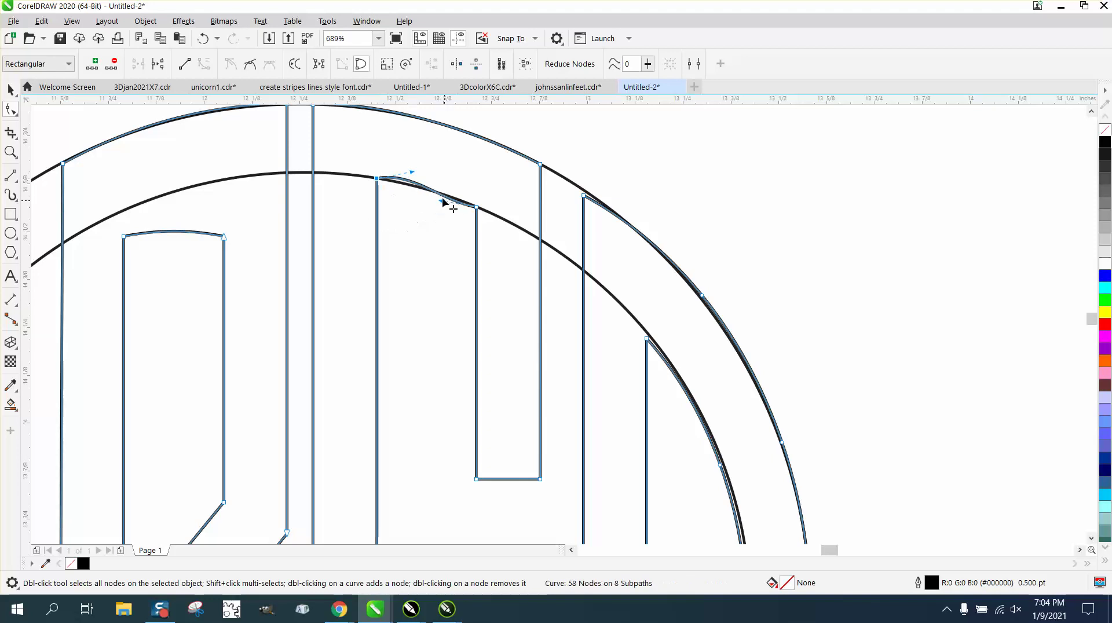
mouse_move(443, 202)
mouse_down()
mouse_move(415, 179)
mouse_move(443, 196)
mouse_up()
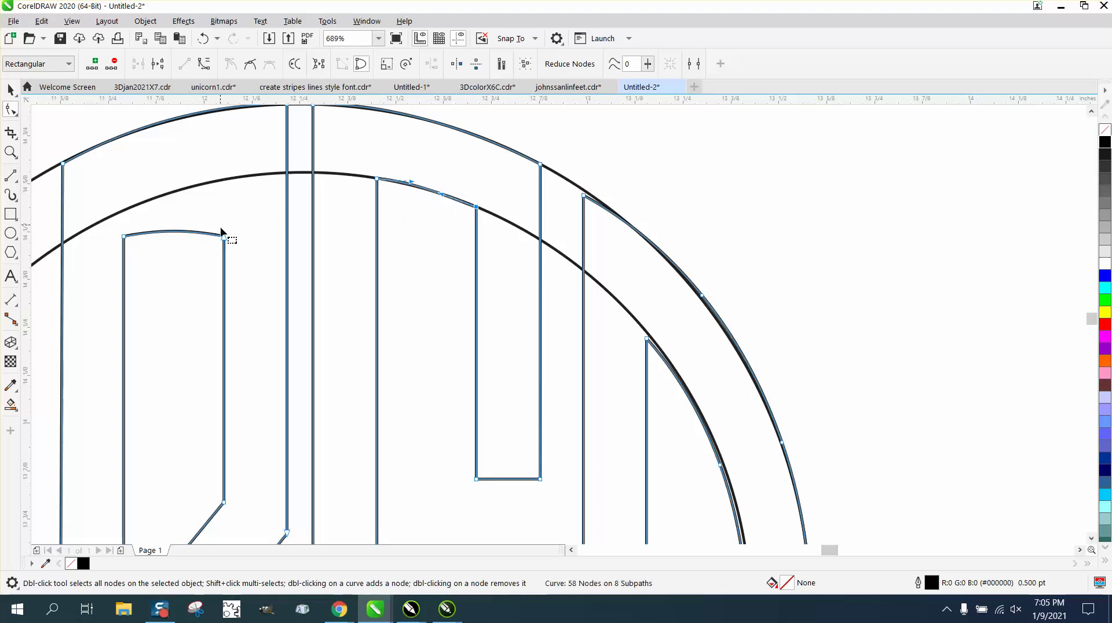
drag(224, 237, 228, 185)
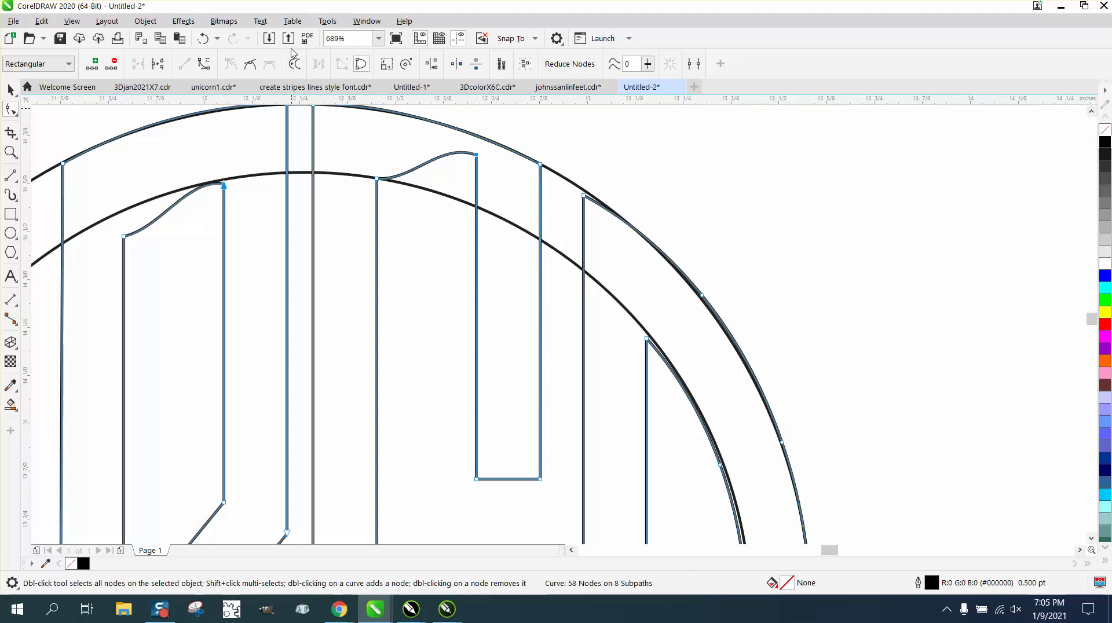
click(203, 38)
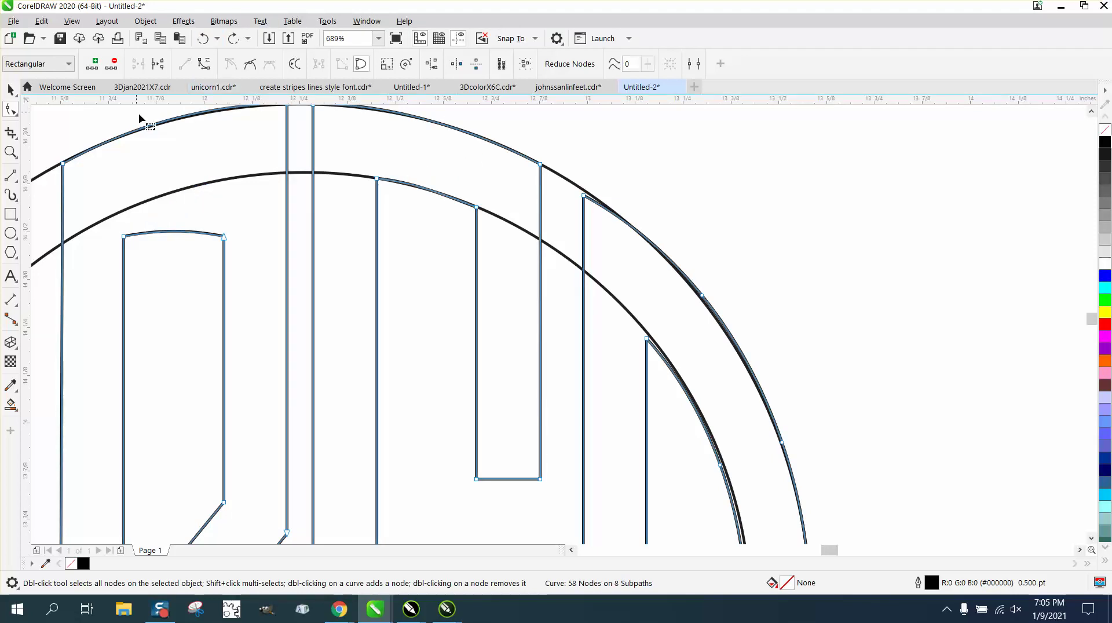
drag(225, 237, 229, 185)
click(227, 188)
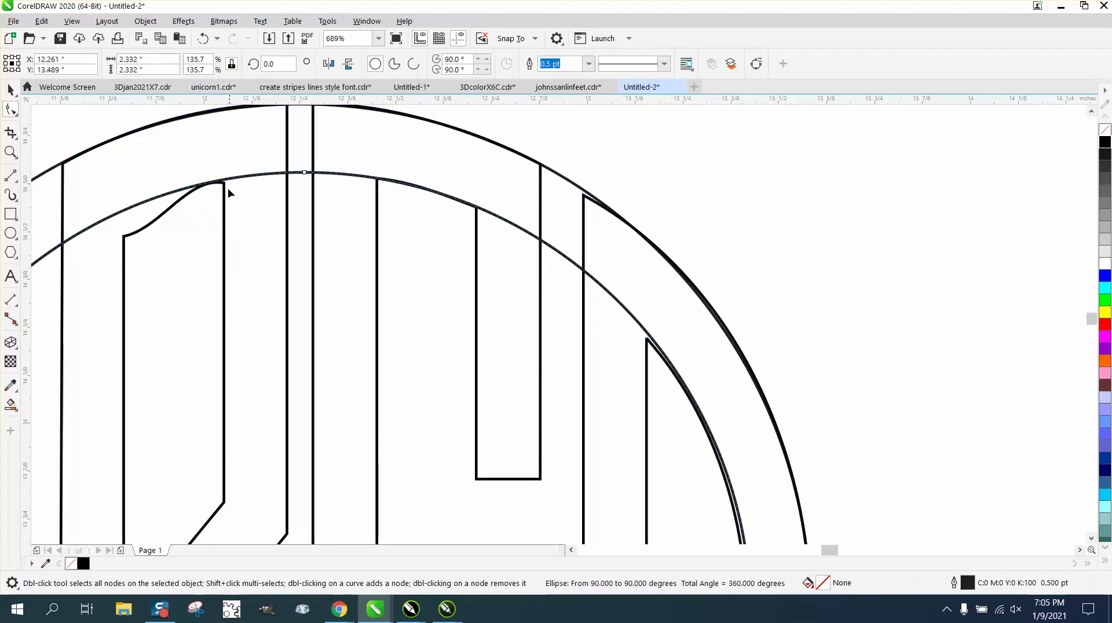
Convert the upper-left letter's top segment to a curve and bend it along the inner circle
click(126, 239)
drag(125, 232, 125, 211)
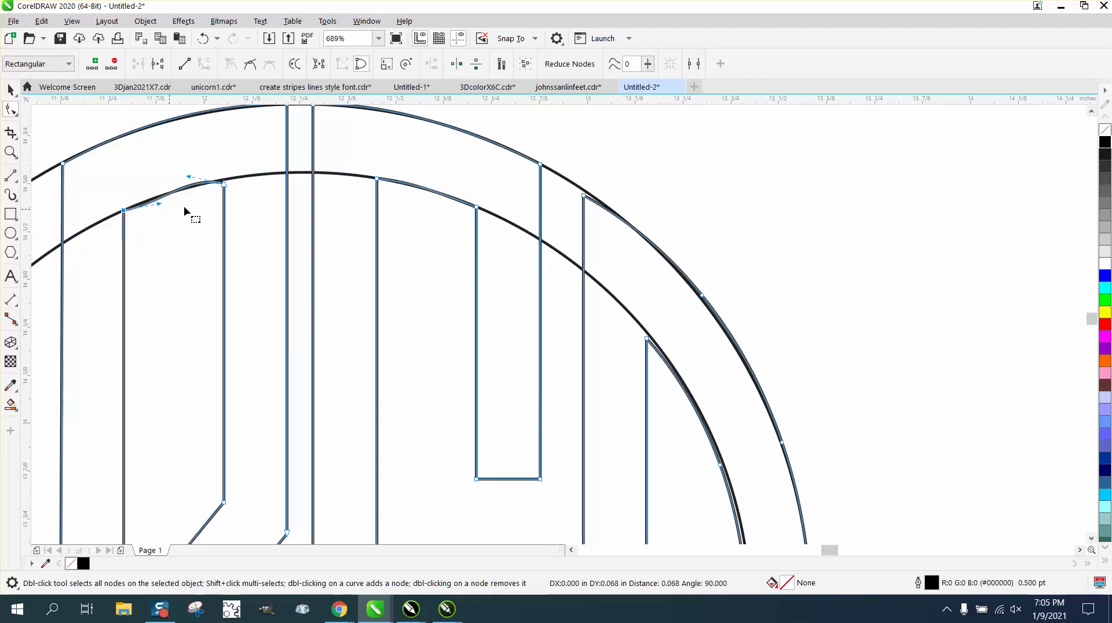
drag(225, 184, 227, 181)
key(Delete)
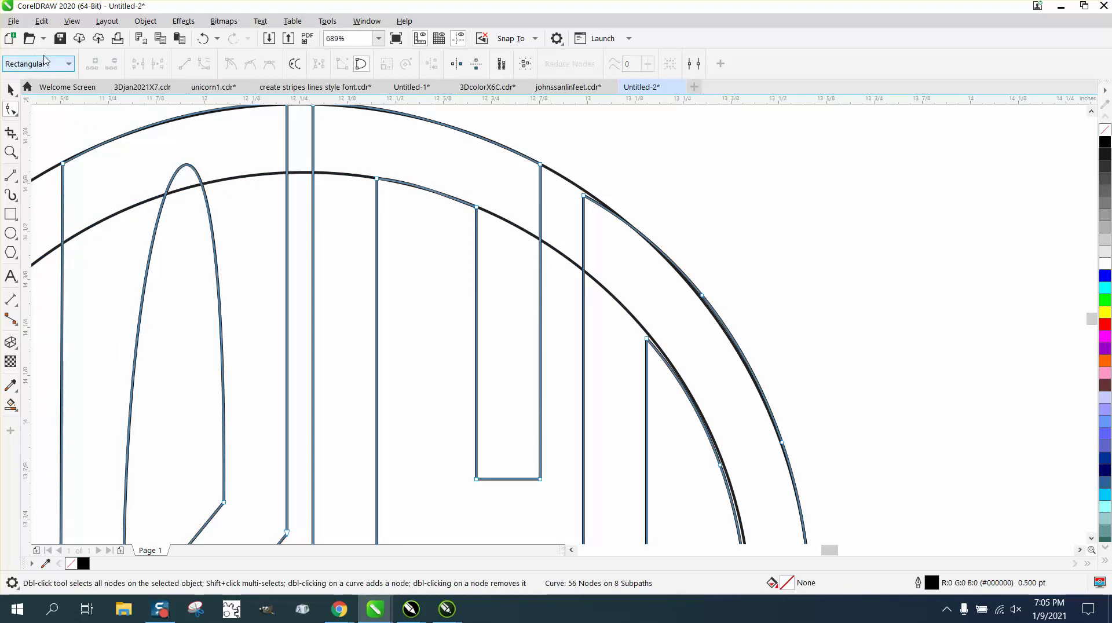
click(205, 40)
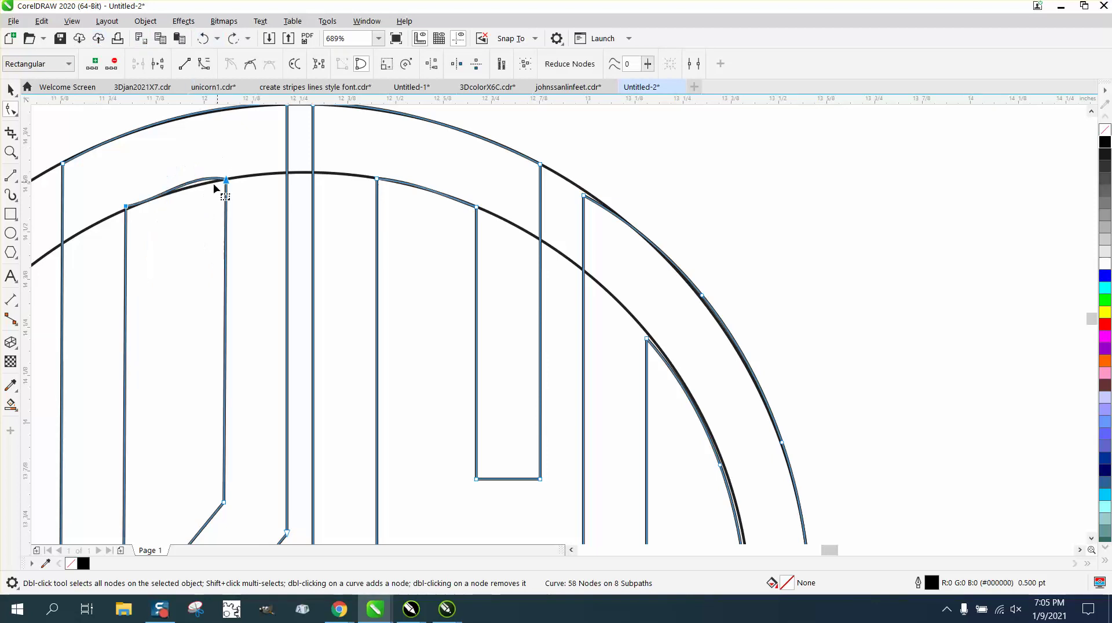
right_click(229, 185)
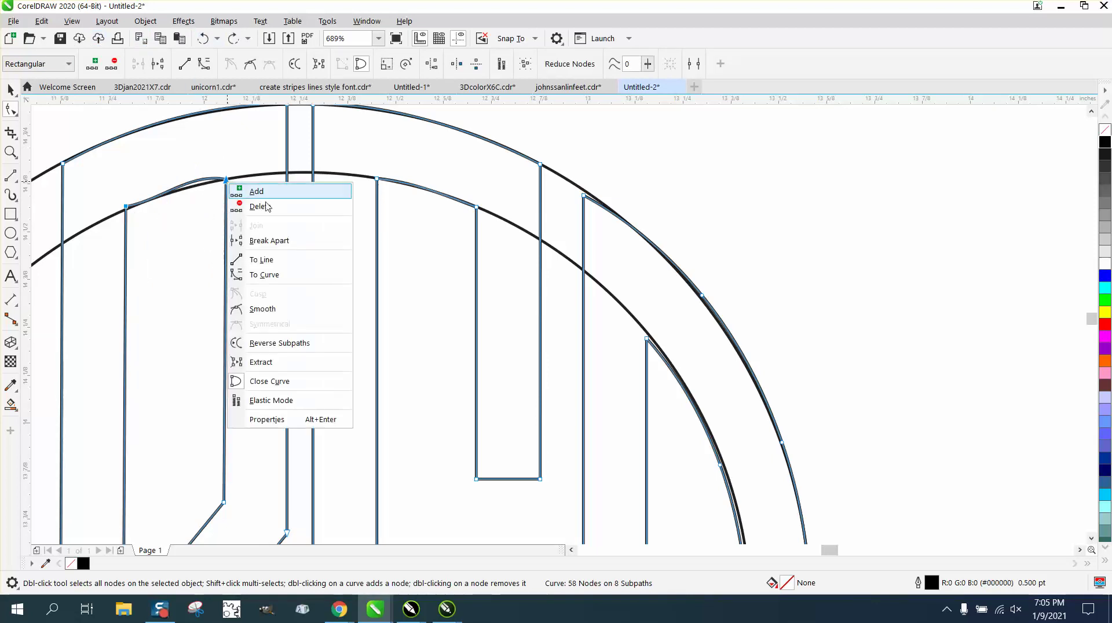
click(275, 275)
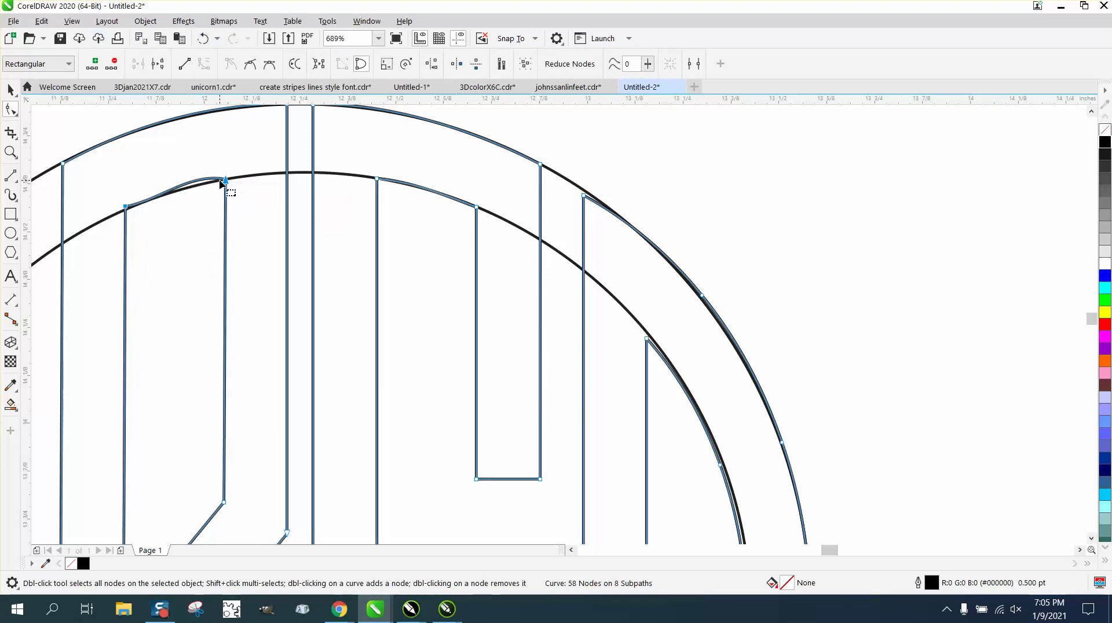
drag(208, 181, 207, 184)
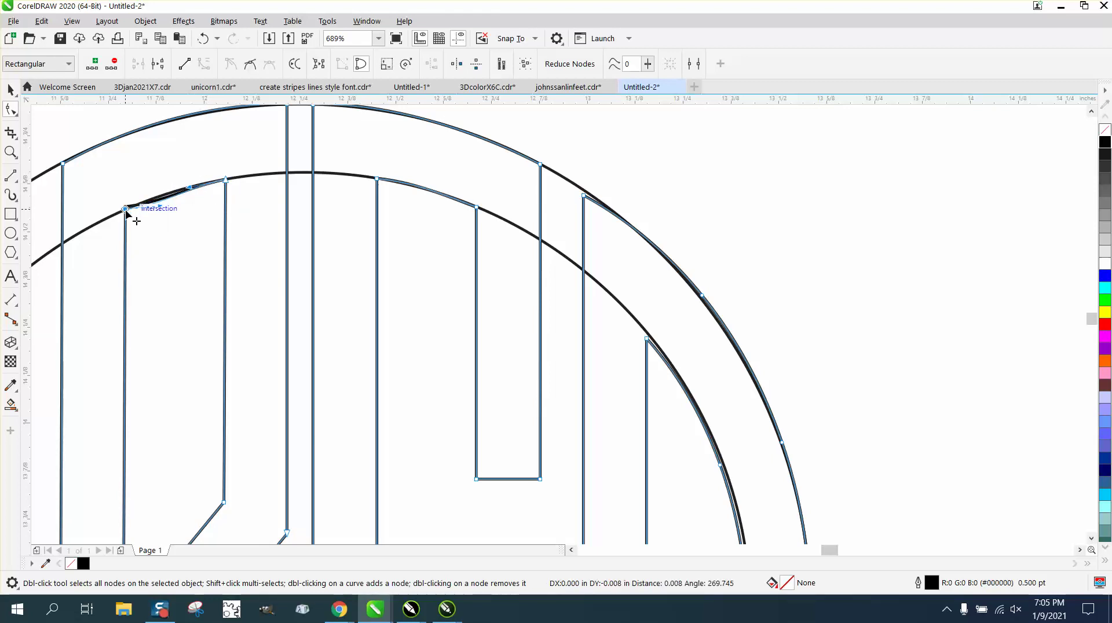
drag(159, 203, 164, 198)
scroll(163, 199, down, 4)
Zoom into the monogram's bottom and delete the extra node on the right letter's bottom curve
click(10, 151)
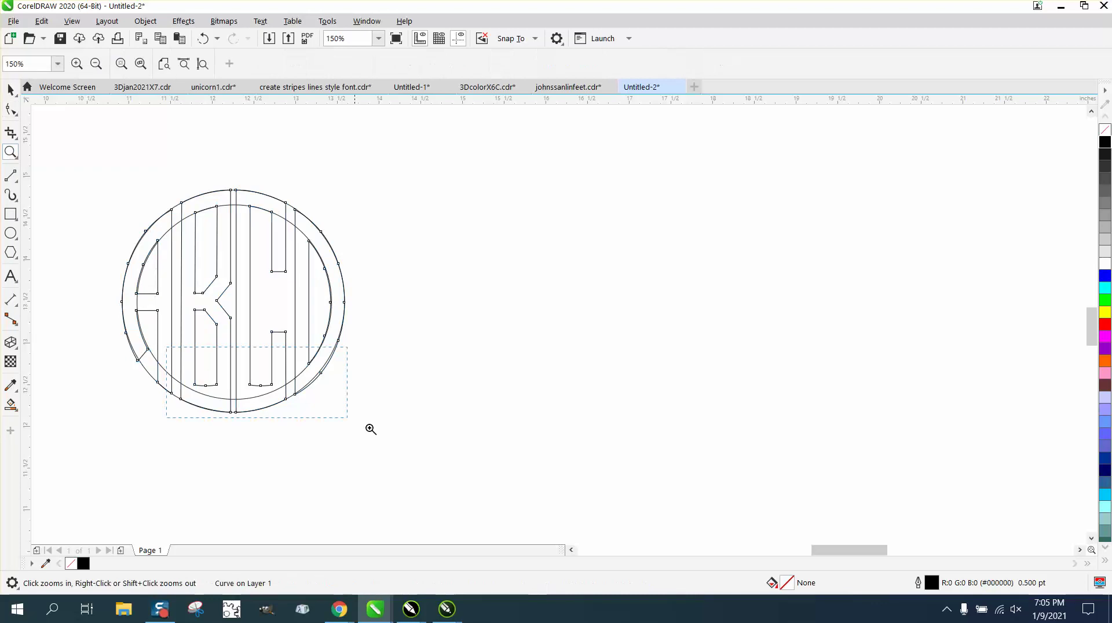
drag(415, 440, 415, 440)
click(10, 109)
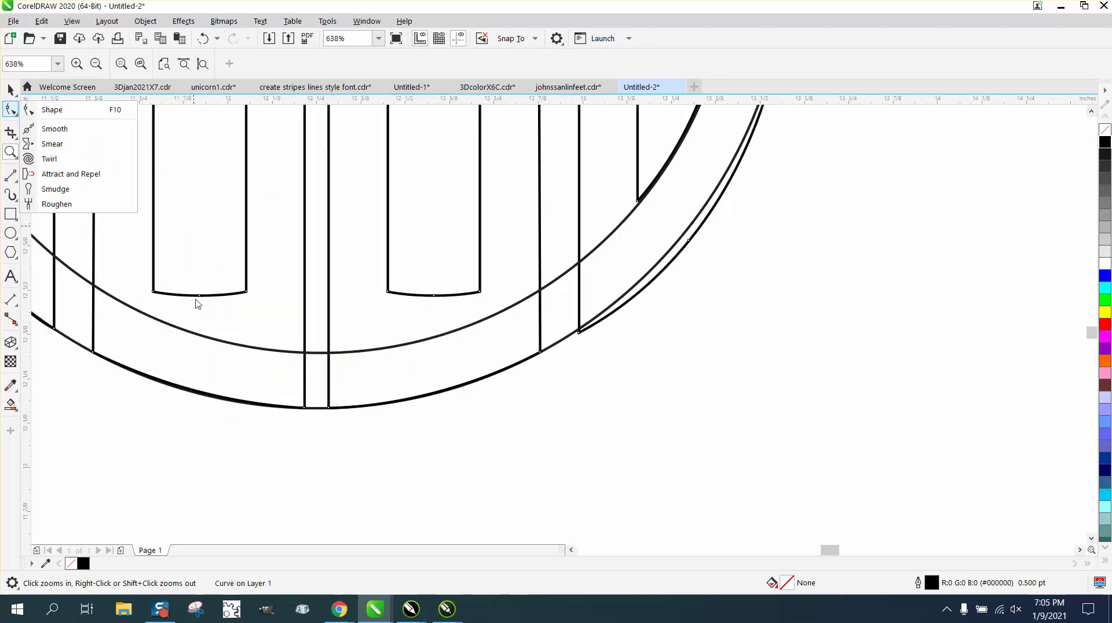
click(40, 110)
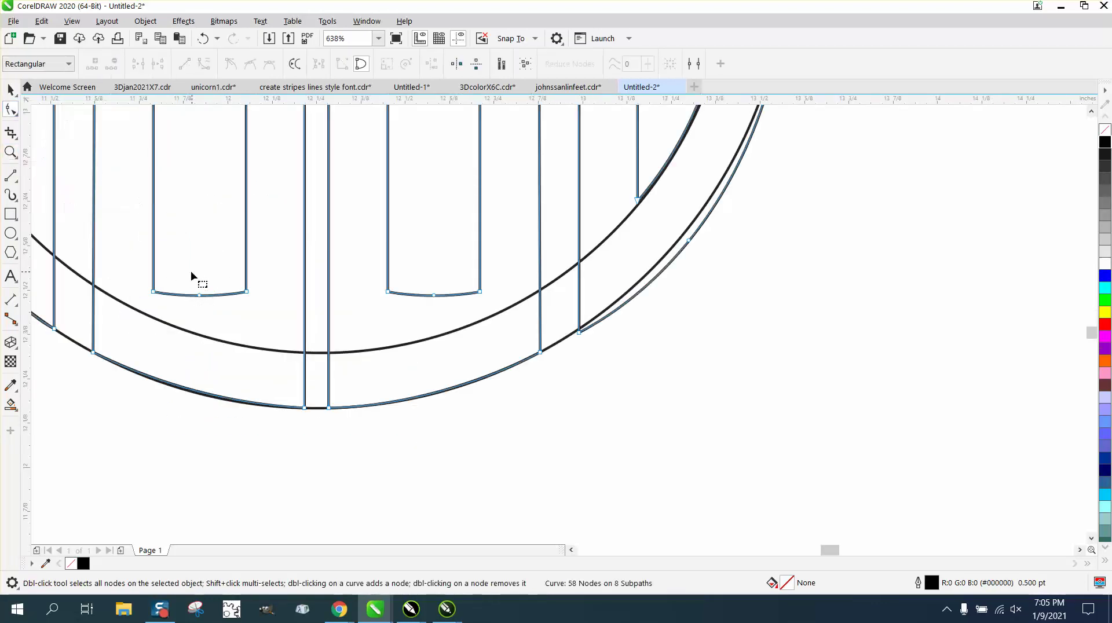
click(429, 297)
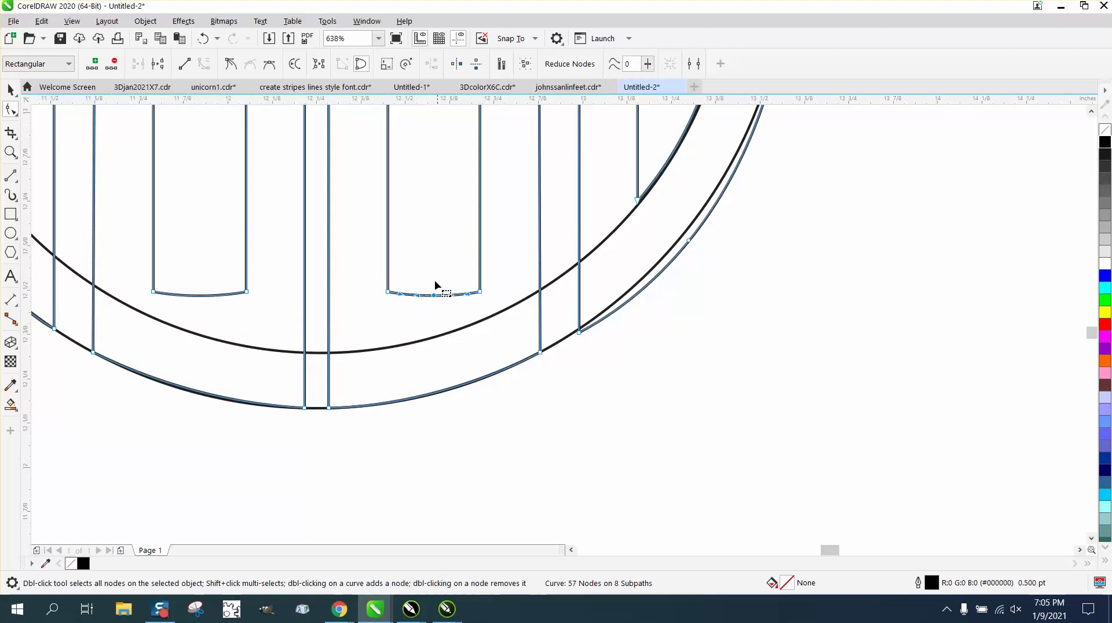
key(Delete)
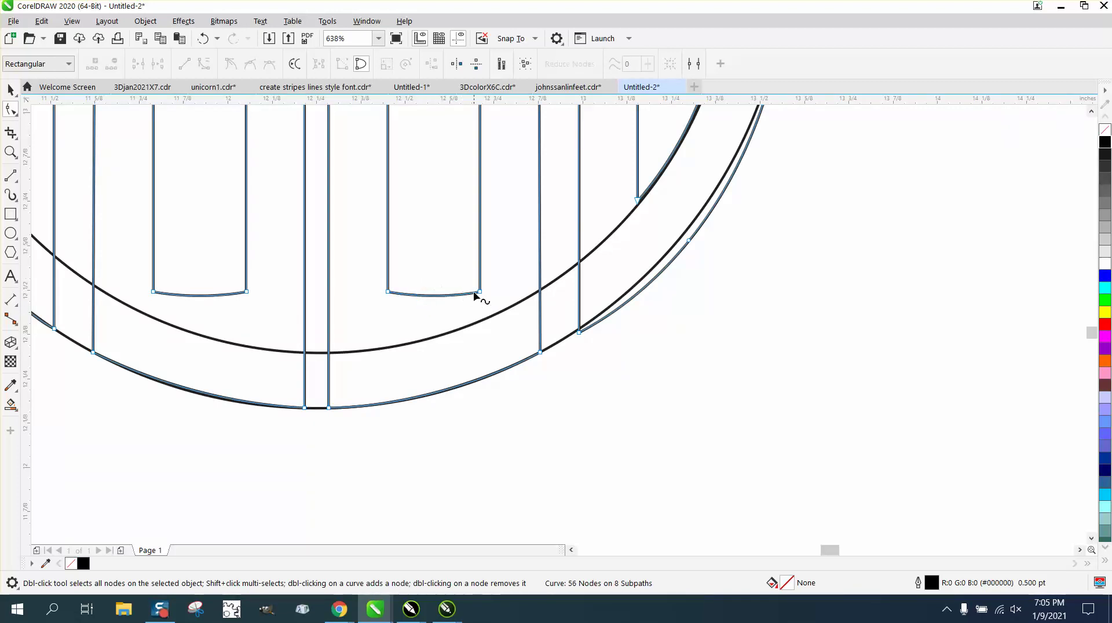
Drag the right letter's bottom nodes down and bend the segment to follow the circle's lower arc
drag(481, 292, 480, 321)
drag(388, 293, 389, 350)
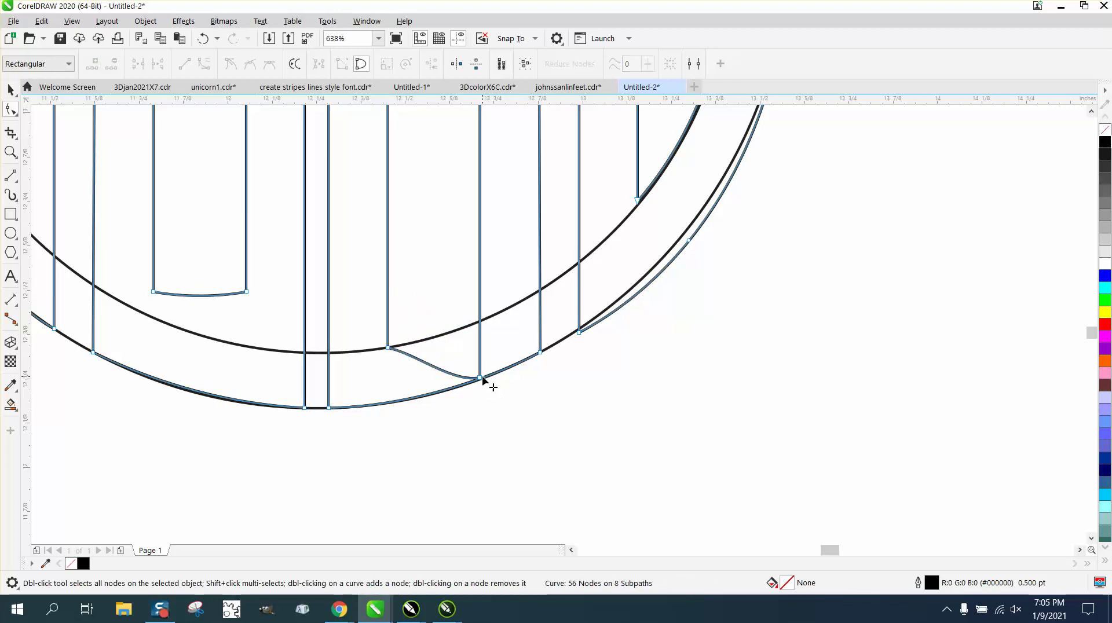
drag(480, 379, 481, 321)
drag(413, 356, 455, 332)
Move the left letter's bottom nodes onto the arc and fine-tune the curve along it
drag(246, 292, 247, 346)
drag(151, 291, 153, 317)
drag(220, 356, 236, 355)
drag(180, 325, 255, 343)
scroll(405, 380, down, 5)
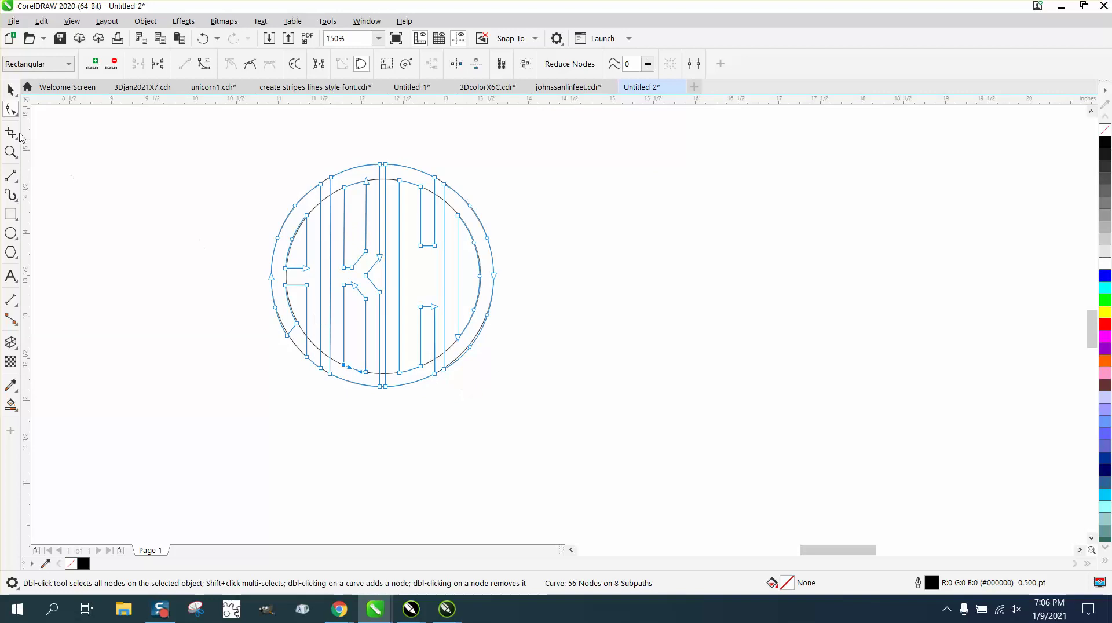
Zoom into the upper-right of the monogram and delete the inner guide circle
click(10, 152)
drag(336, 181, 567, 264)
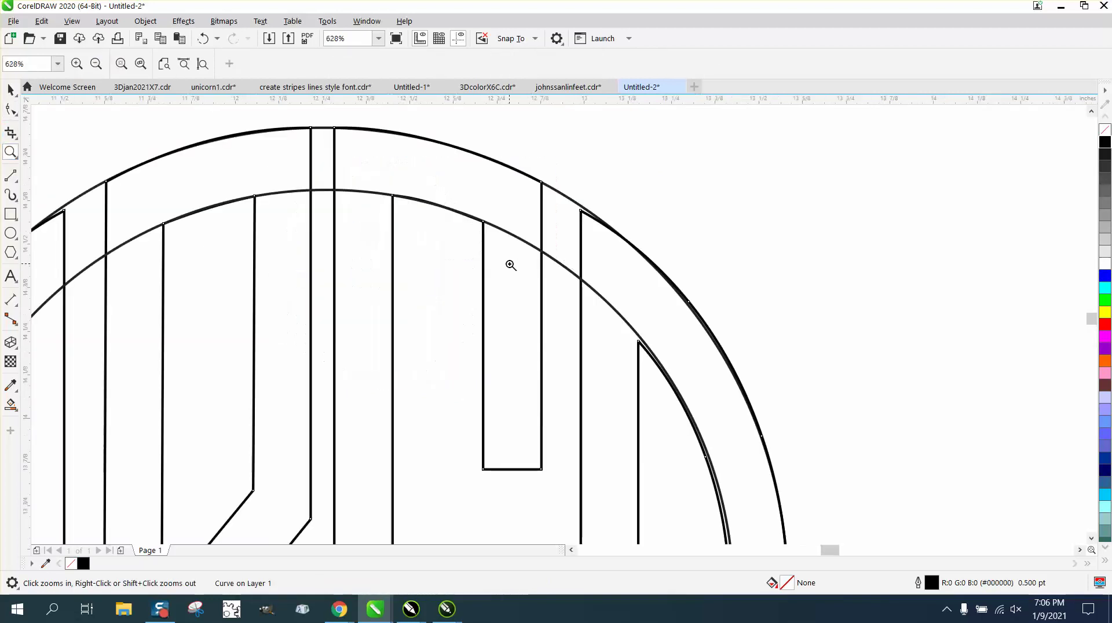
click(10, 90)
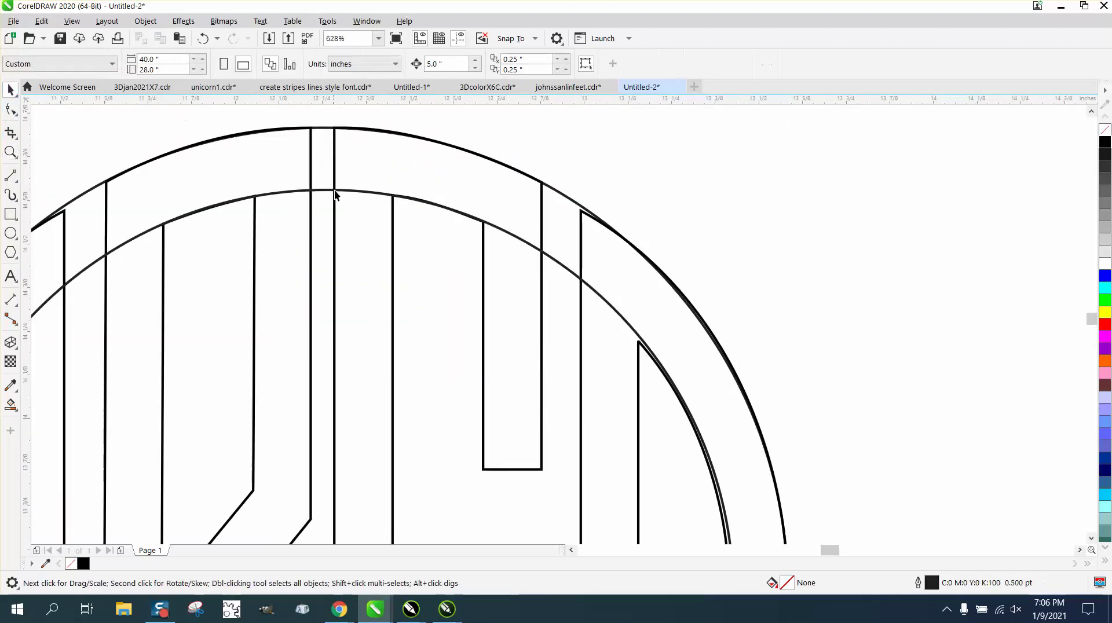
click(328, 193)
key(Delete)
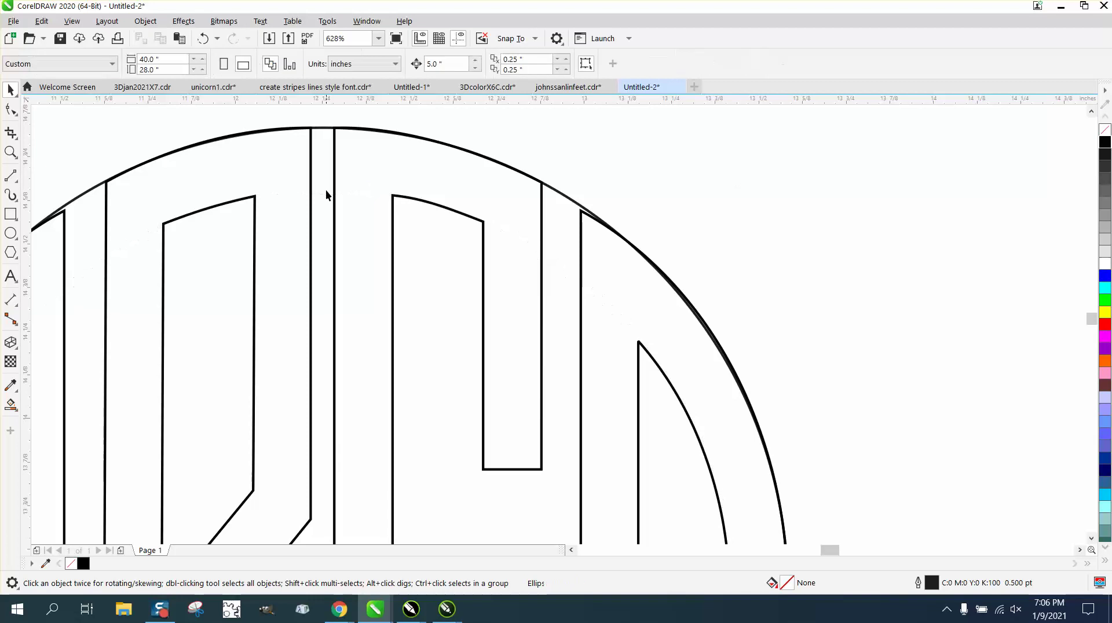
Delete the outer circle and select the whole ABCD monogram
click(558, 192)
key(Delete)
scroll(544, 191, down, 2)
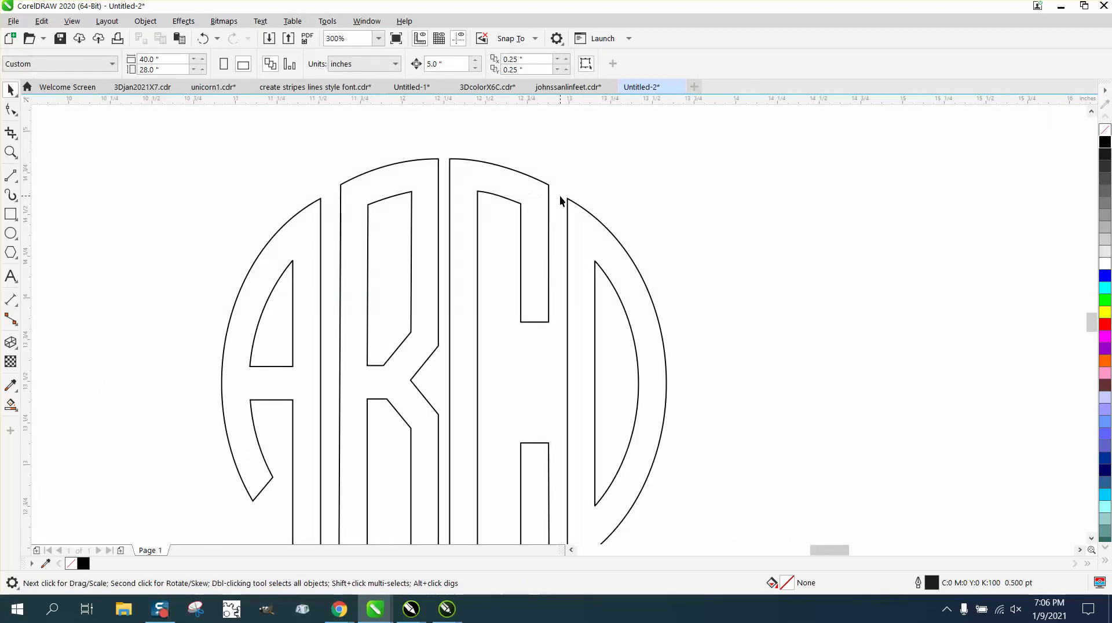
scroll(561, 201, down, 1)
drag(728, 427, 729, 428)
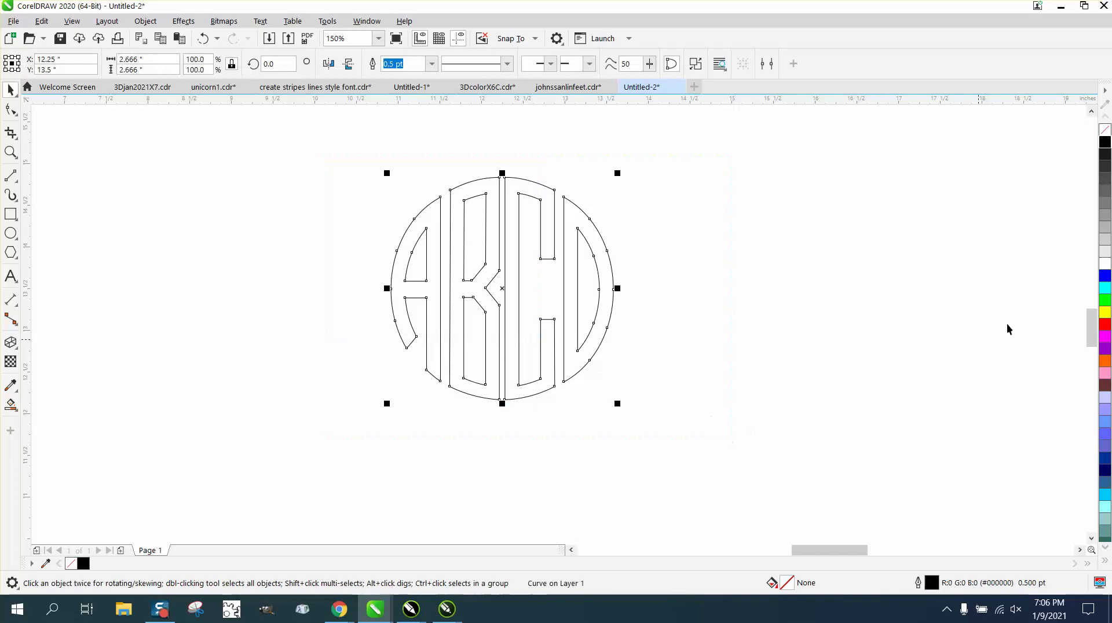
Apply the black palette swatch to the ABCD monogram and zoom in to check the solid fill
click(1104, 144)
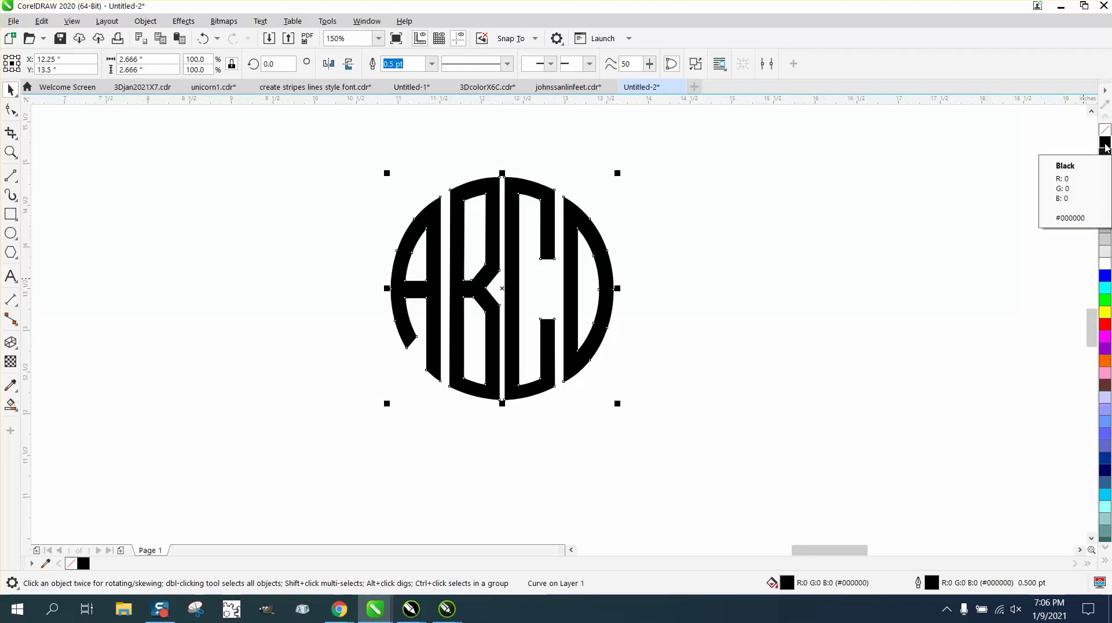
click(10, 152)
drag(360, 175, 713, 427)
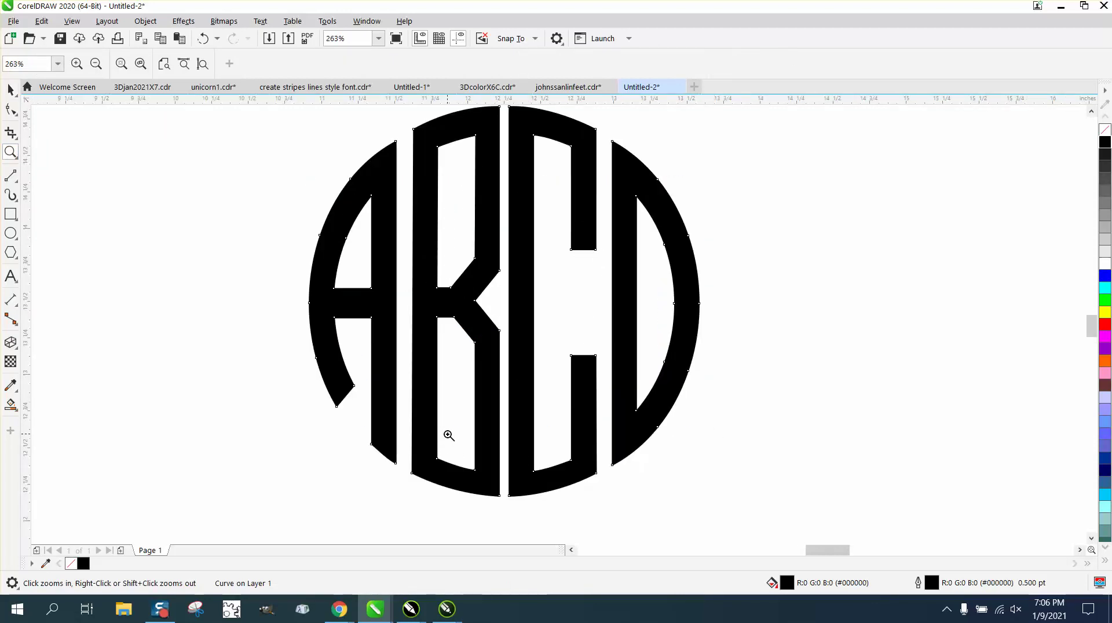
scroll(448, 433, down, 2)
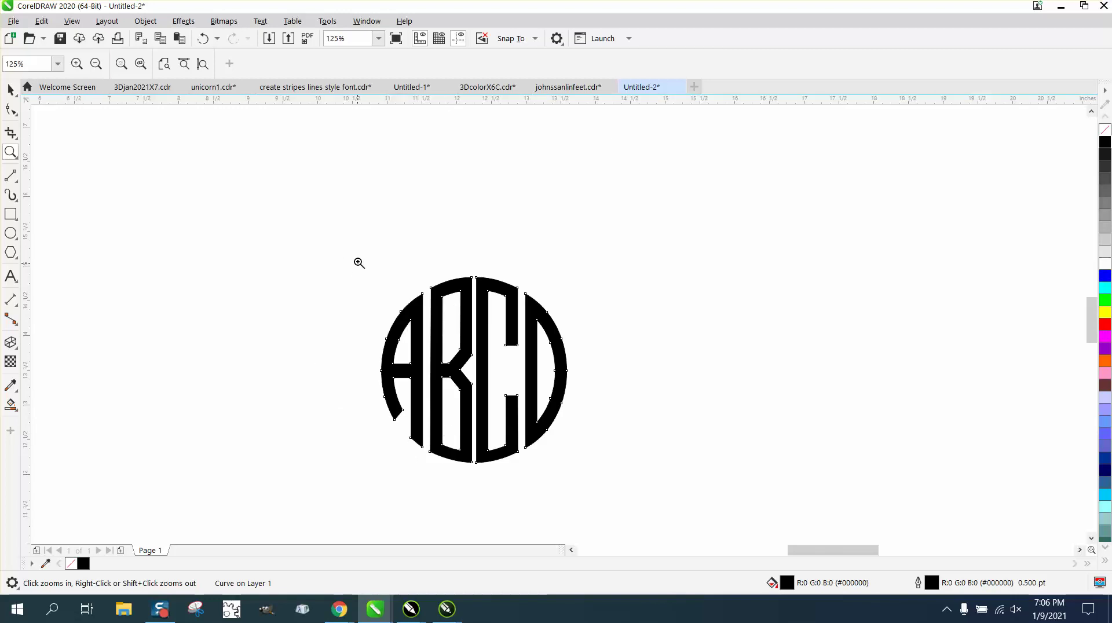
drag(618, 467, 619, 468)
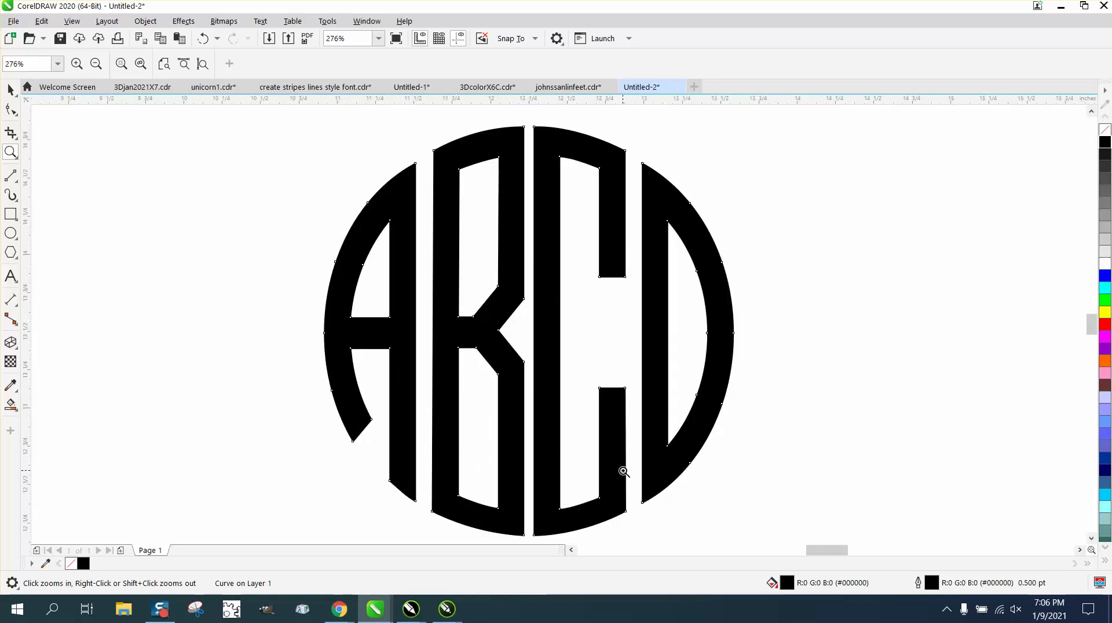